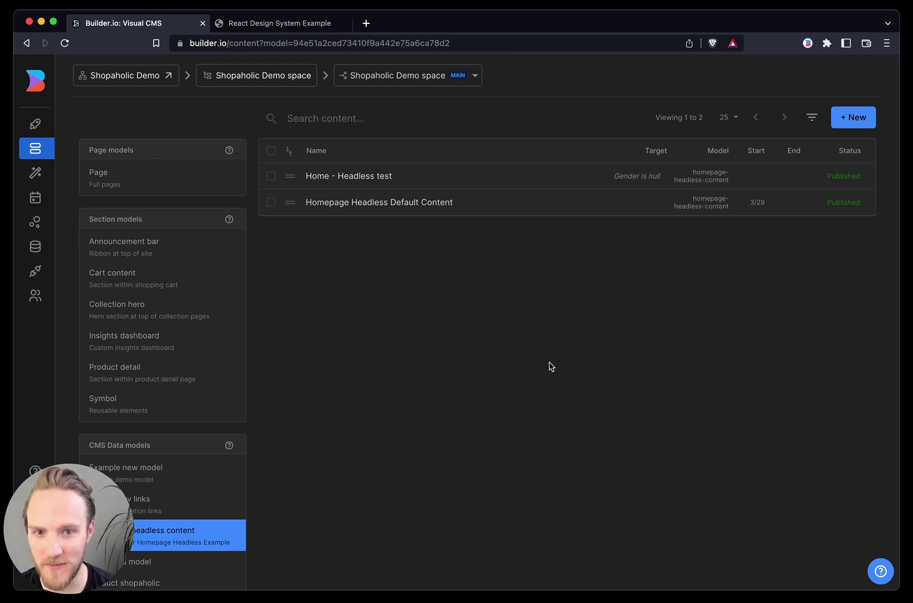
# Open Homepage Headless Default Content and change the hero title to 'Shop our Black Friday Deals'
pyautogui.click(430, 203)
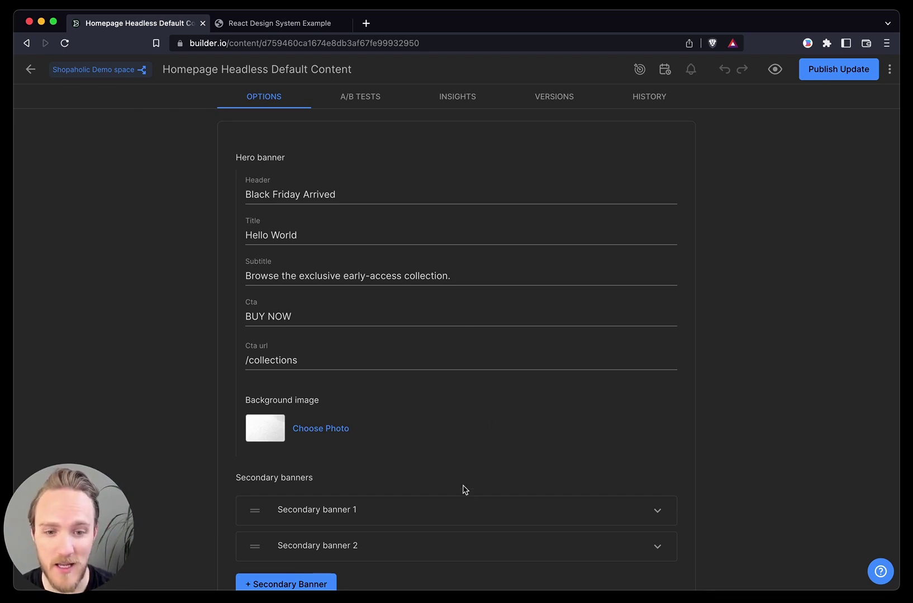
pyautogui.click(453, 508)
pyautogui.scroll(-3, 456, 511)
pyautogui.scroll(-4, 463, 528)
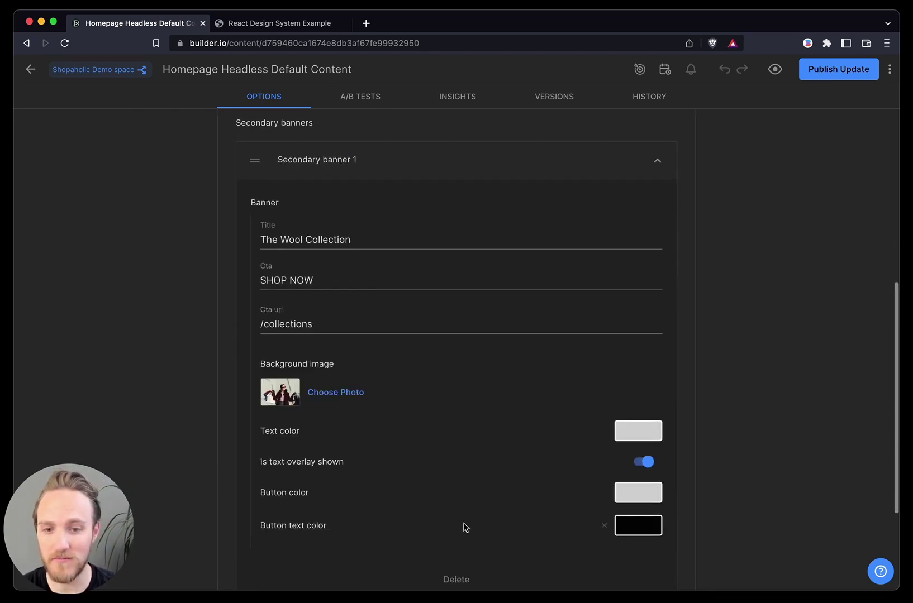
pyautogui.scroll(7, 462, 528)
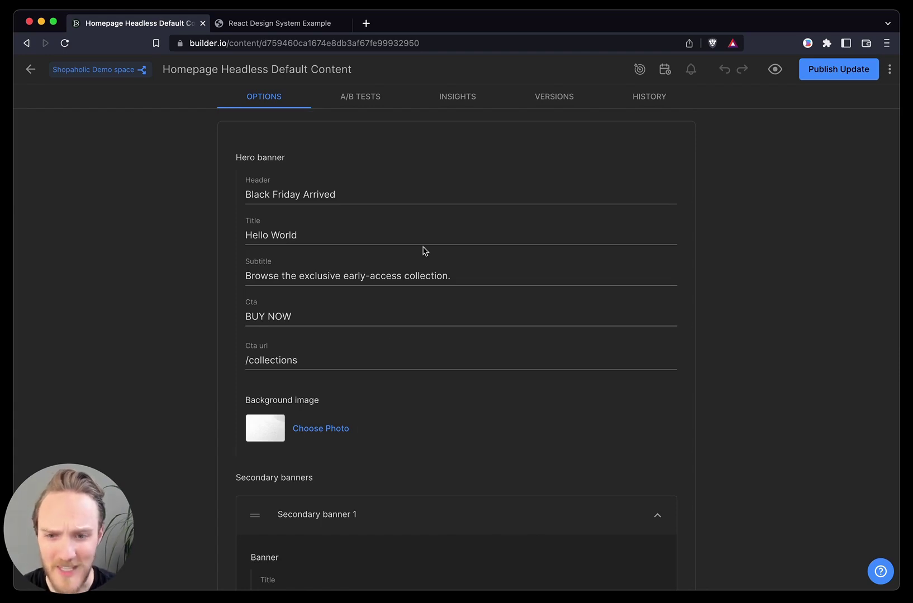
pyautogui.tripleClick(334, 192)
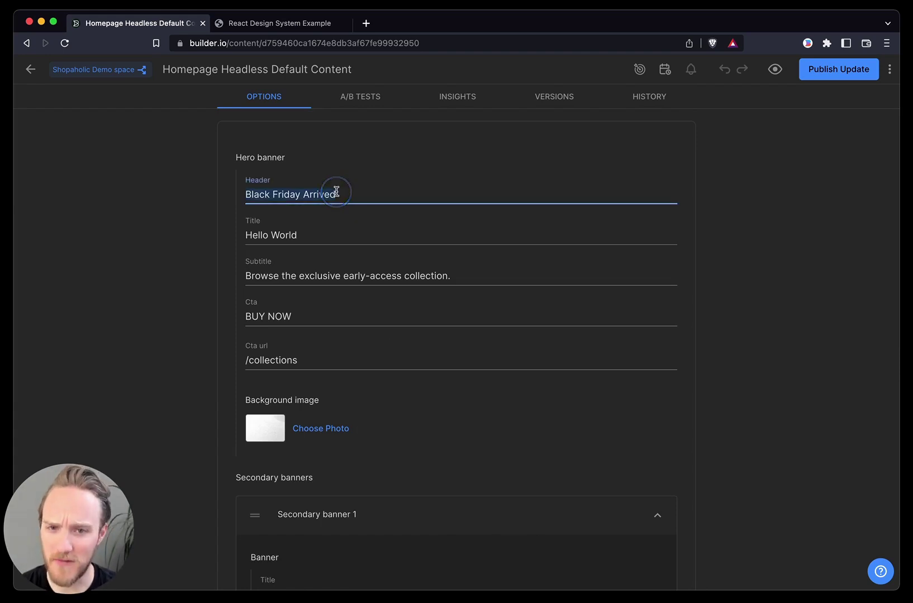
pyautogui.tripleClick(293, 231)
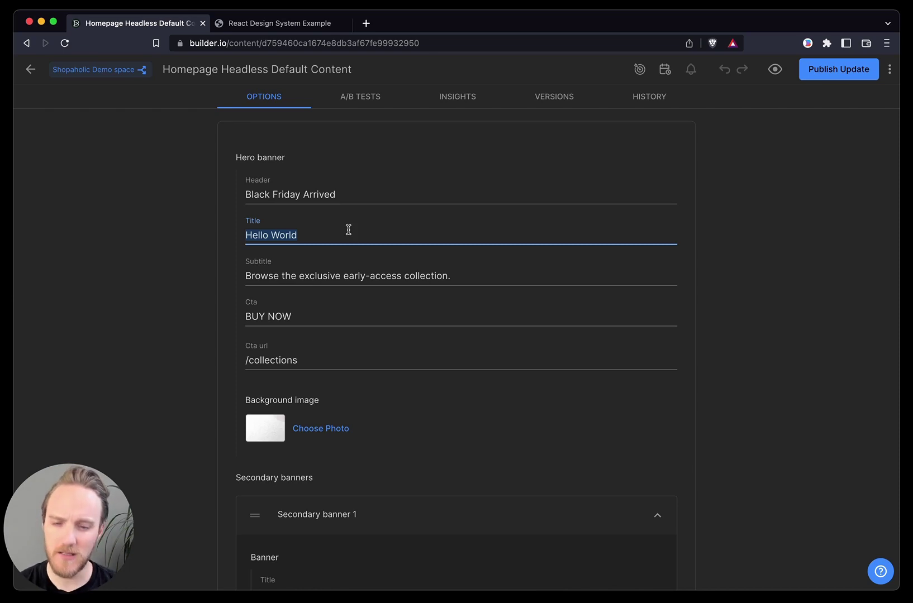
pyautogui.write('Shop ou')
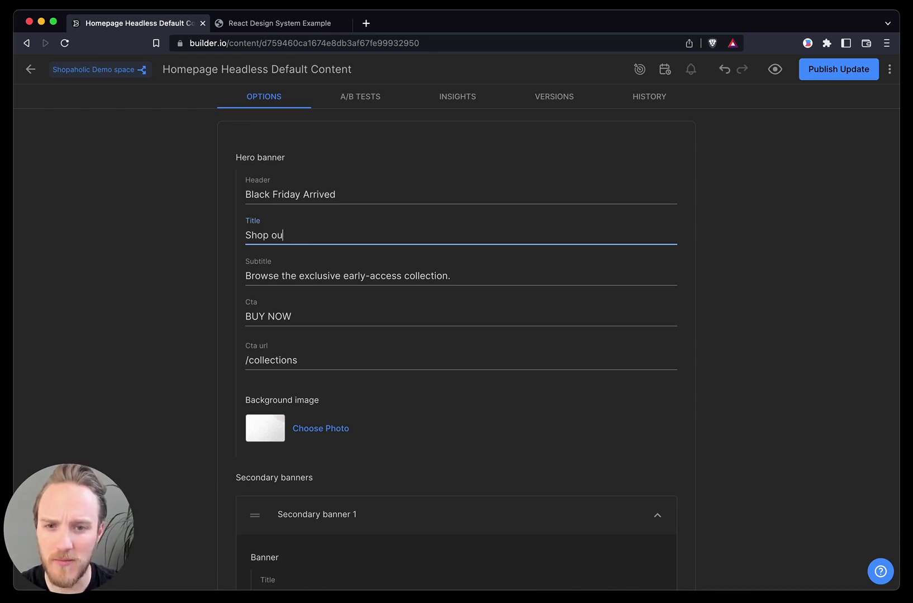
pyautogui.write('r Black Friday Deals')
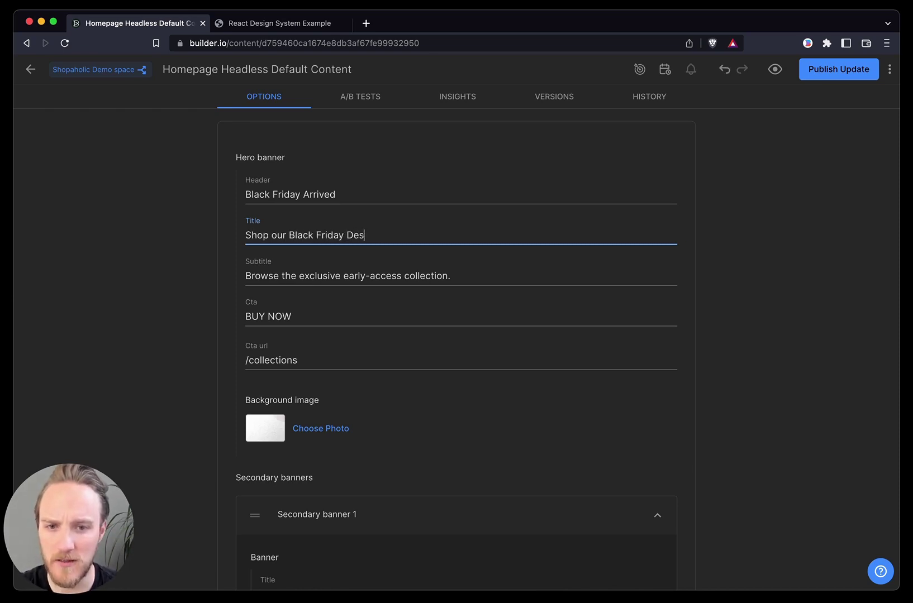
# Review the second secondary banner's settings and publish the updated homepage content
pyautogui.scroll(-5, 414, 426)
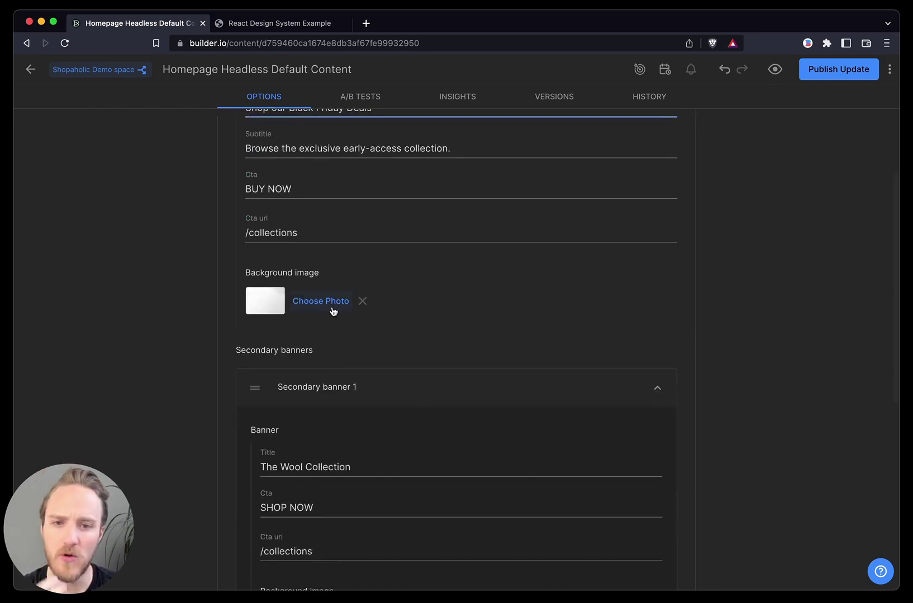
pyautogui.scroll(-5, 394, 375)
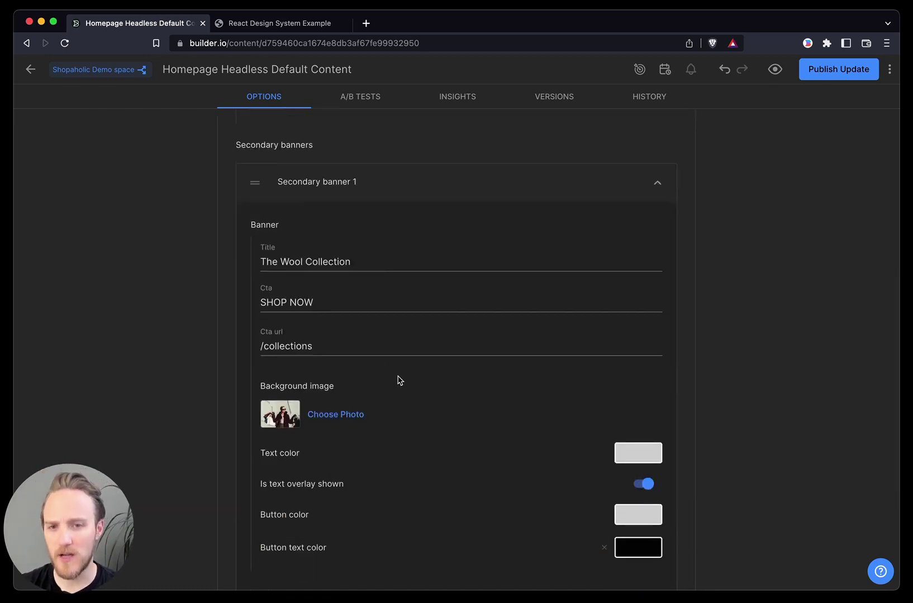
pyautogui.scroll(-5, 399, 380)
pyautogui.click(414, 475)
pyautogui.scroll(10, 416, 476)
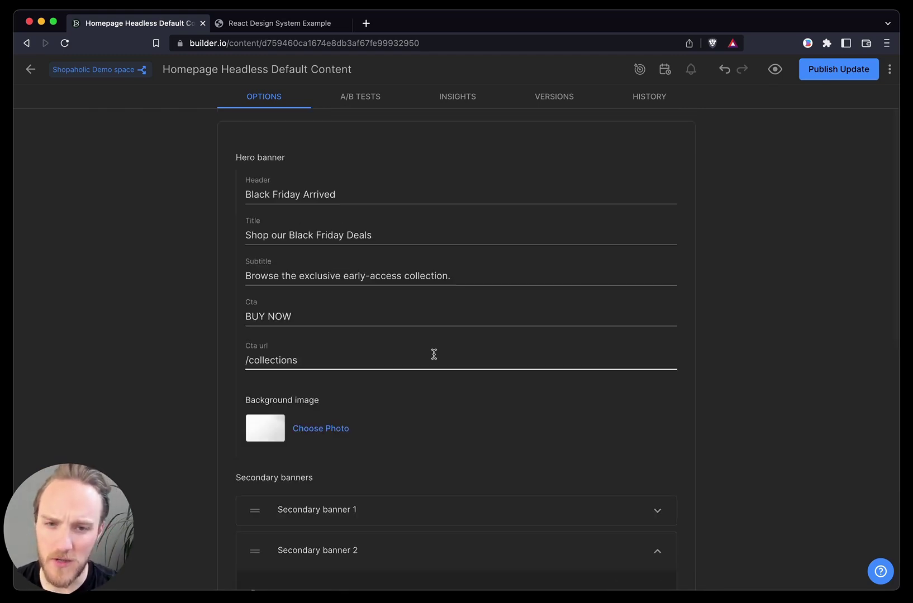
pyautogui.scroll(-3, 488, 485)
pyautogui.scroll(-8, 485, 484)
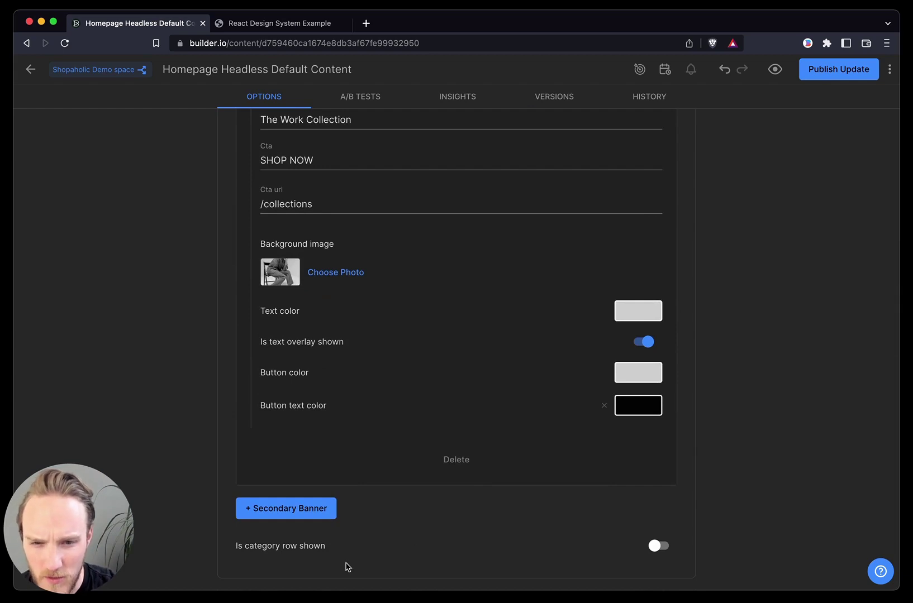
pyautogui.moveTo(266, 546); pyautogui.dragTo(347, 551)
pyautogui.scroll(10, 491, 522)
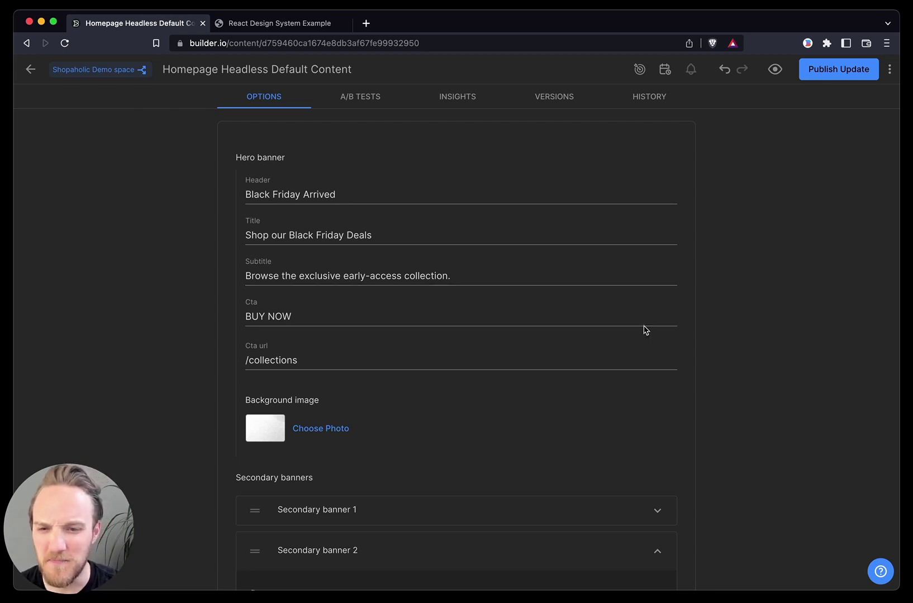
pyautogui.click(833, 80)
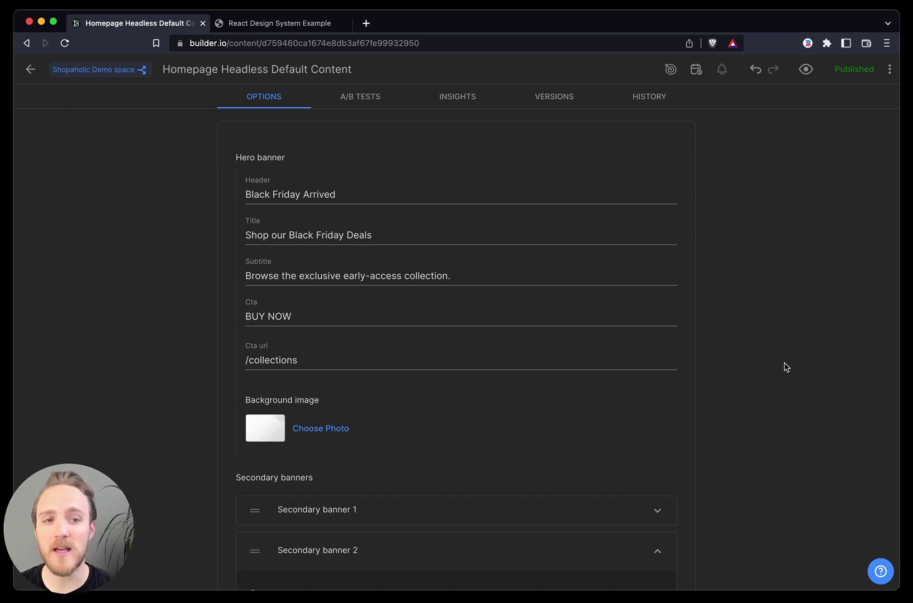
# Enable Preview Area in the Homepage headless content model's additional options
pyautogui.click(31, 69)
pyautogui.click(36, 246)
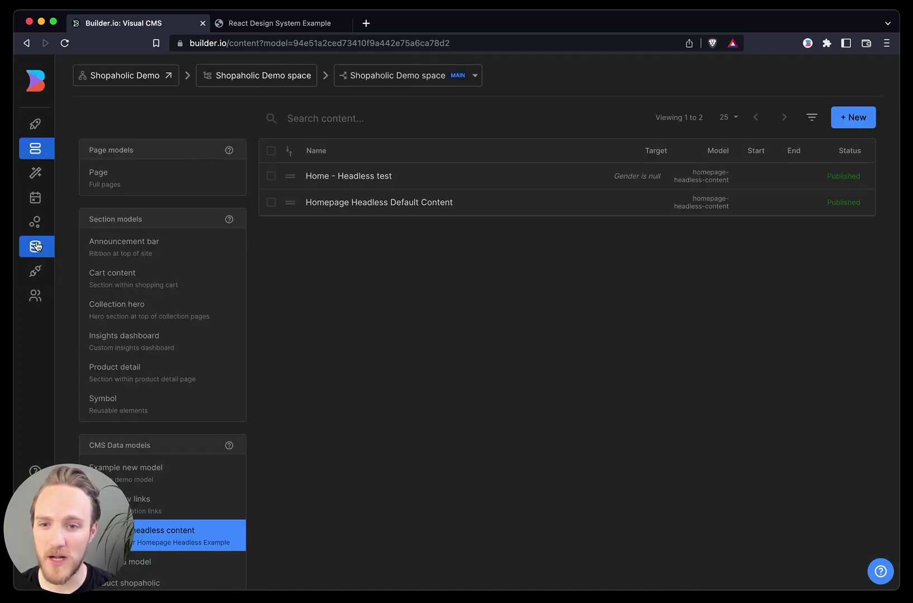
pyautogui.scroll(-5, 372, 444)
pyautogui.click(335, 449)
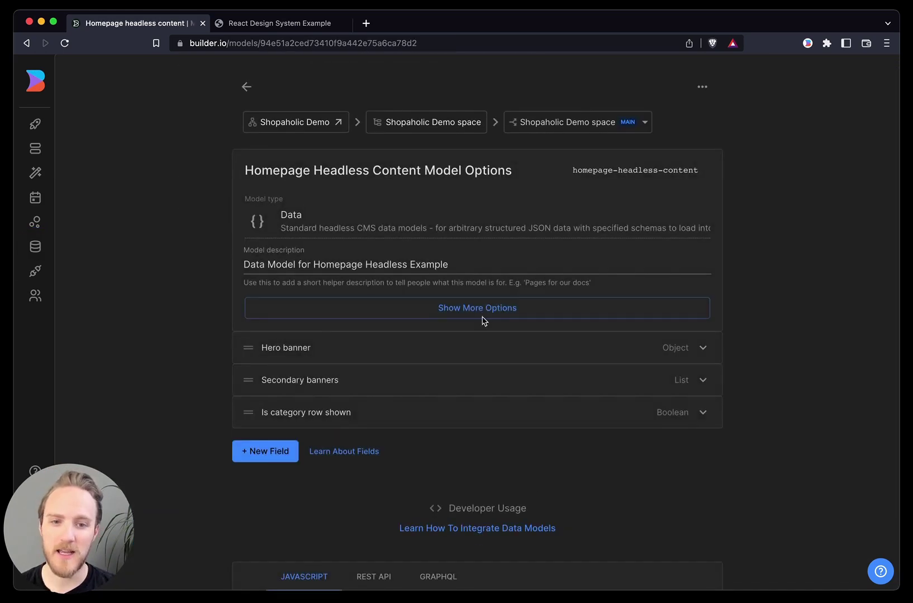
pyautogui.click(482, 309)
pyautogui.scroll(-3, 534, 469)
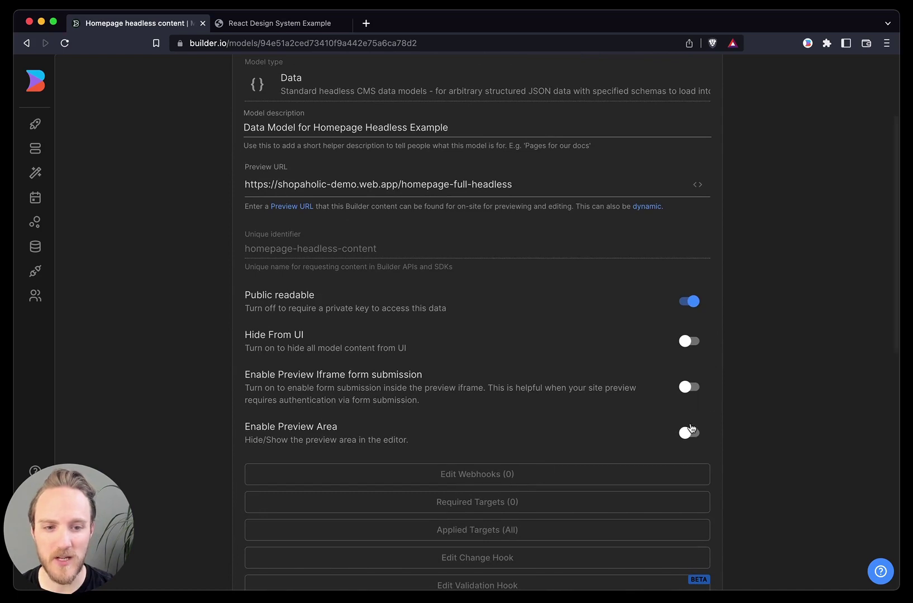
pyautogui.click(689, 433)
# Return to Content and list the Homepage headless content entries
pyautogui.scroll(5, 787, 438)
pyautogui.press('super+bracketleft')
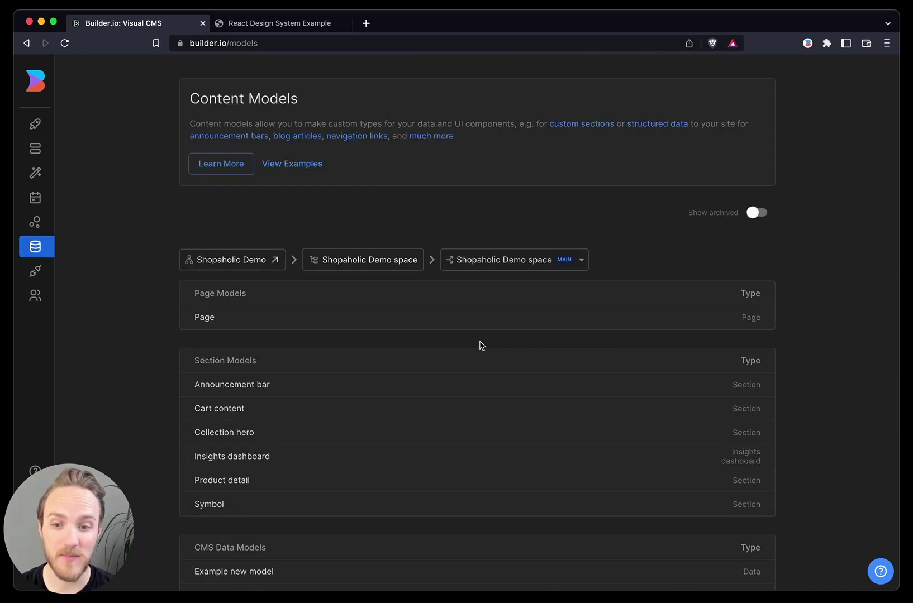
pyautogui.click(36, 148)
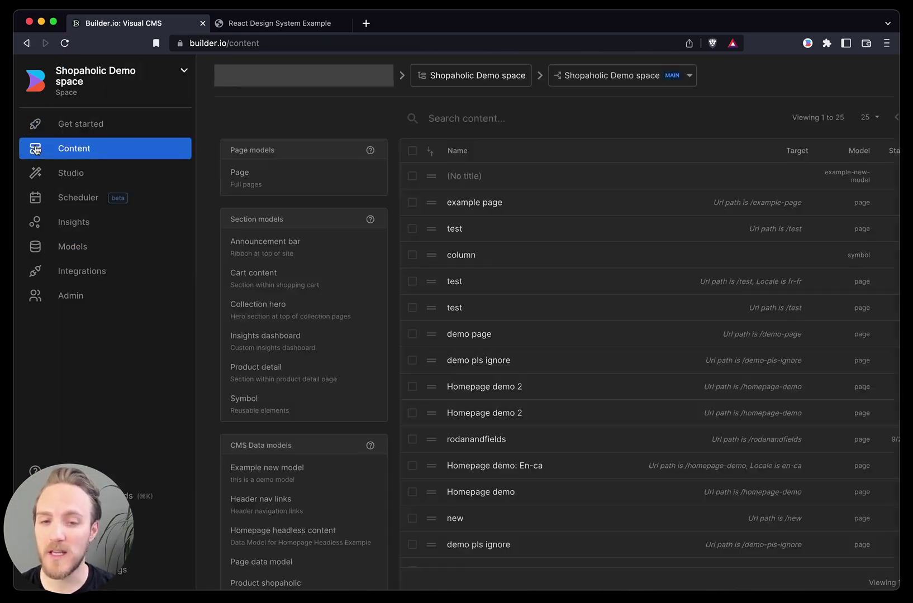
pyautogui.click(193, 530)
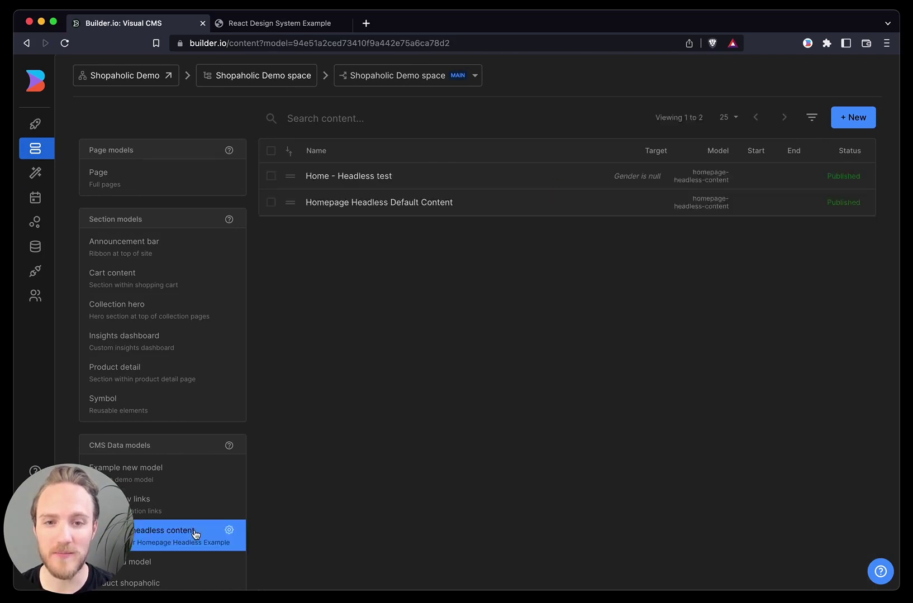
# Set the header to 'Check this out', append 'if I add a lot of text' to the title, and check tablet and mobile previews
pyautogui.tripleClick(144, 204)
pyautogui.write('Check this out')
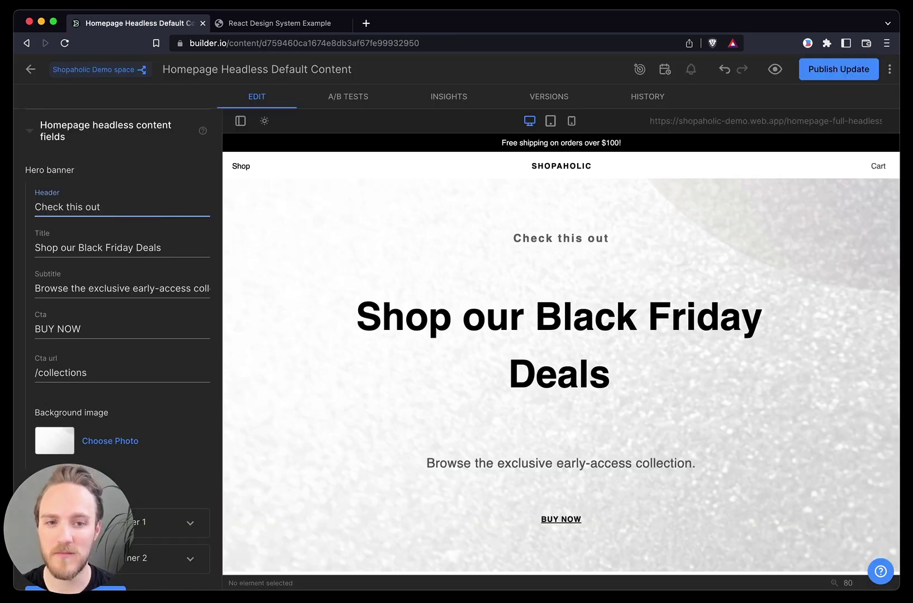
pyautogui.click(150, 249)
pyautogui.write('if I add a lot of text')
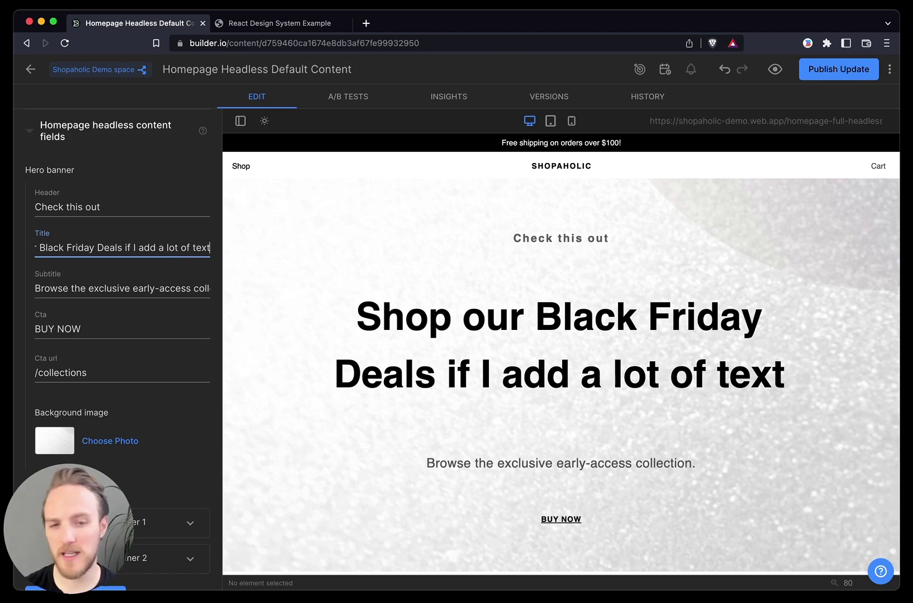
pyautogui.click(550, 121)
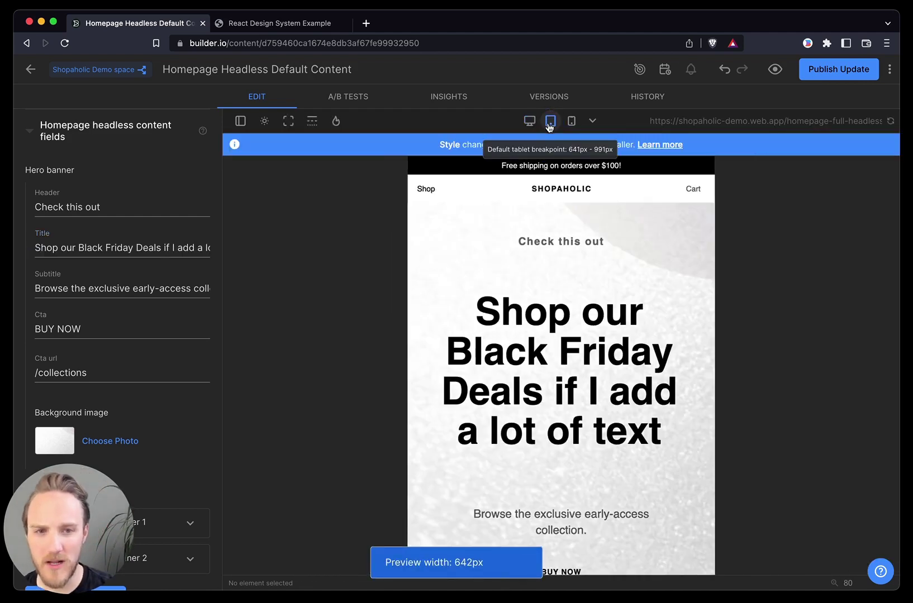
pyautogui.click(571, 120)
pyautogui.click(529, 123)
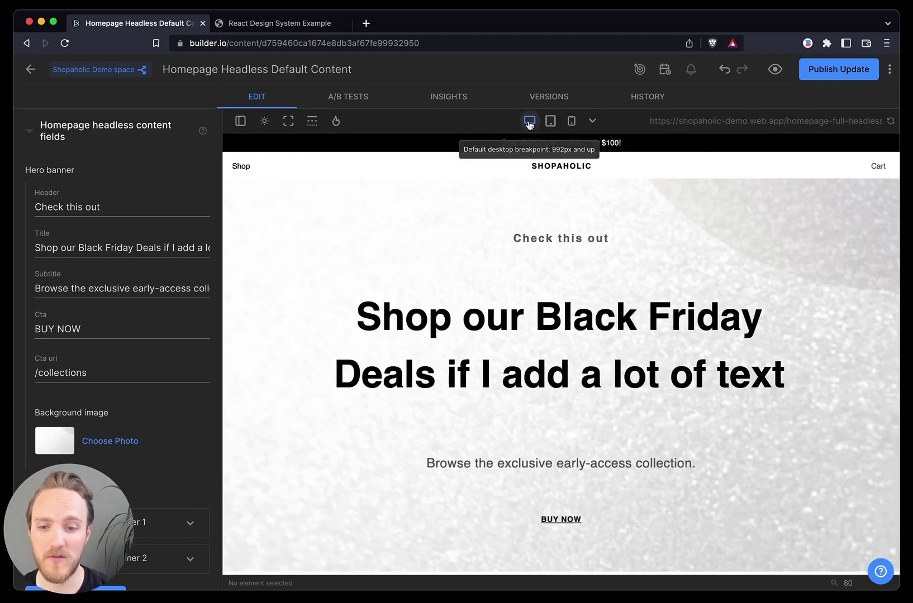
# Move Secondary banner 2 above banner 1 so the Work Collection banner comes first
pyautogui.scroll(-6, 357, 457)
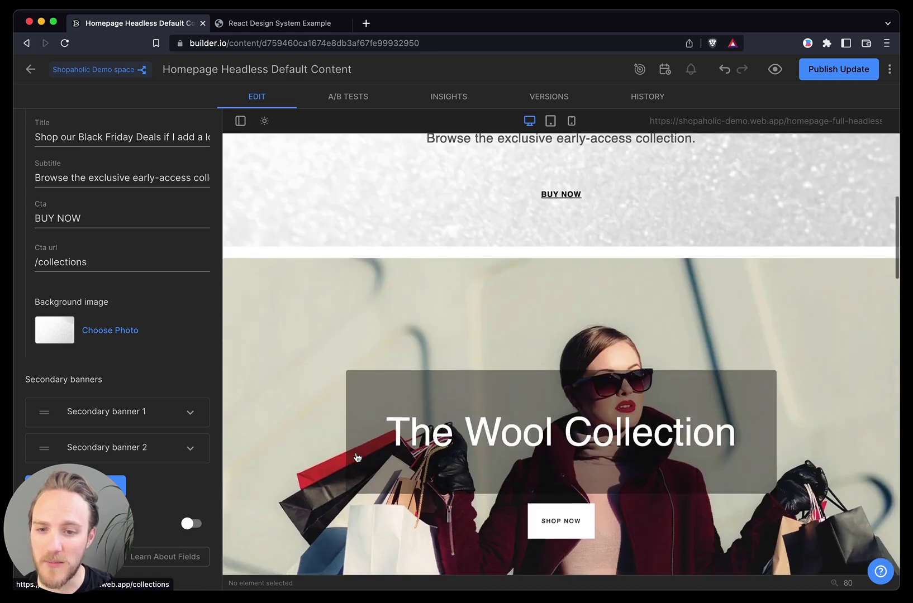
pyautogui.moveTo(44, 448); pyautogui.dragTo(44, 417)
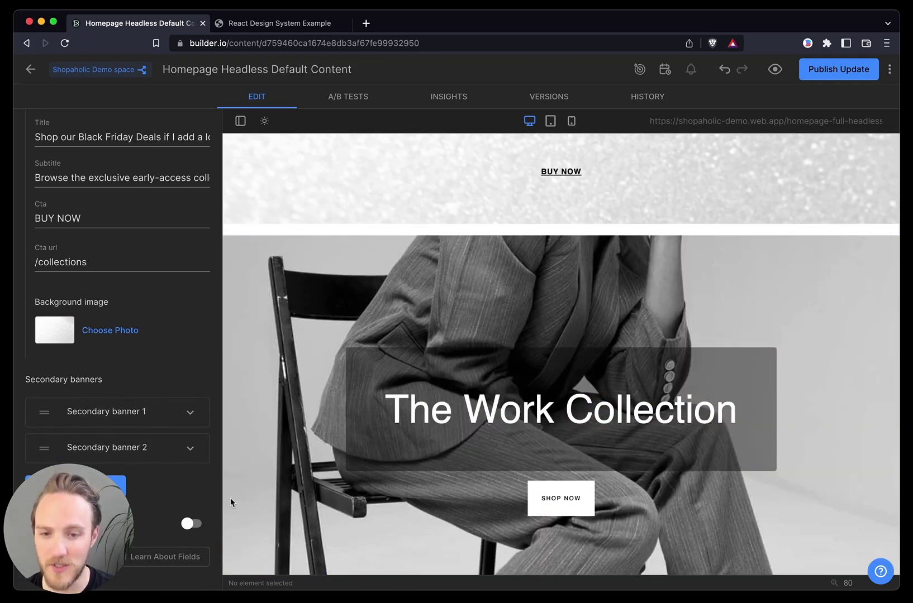
pyautogui.scroll(5, 207, 451)
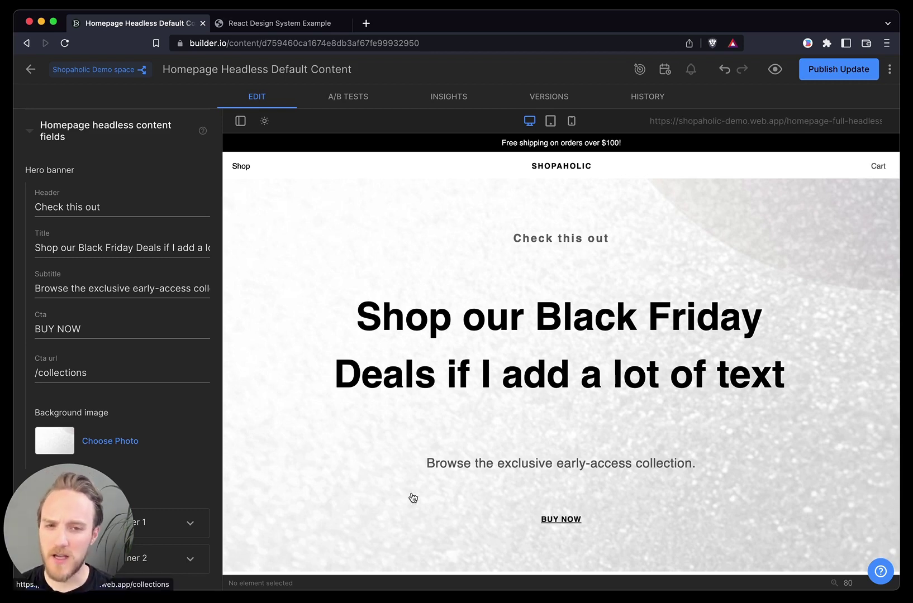
pyautogui.scroll(-3, 470, 467)
pyautogui.scroll(-4, 491, 440)
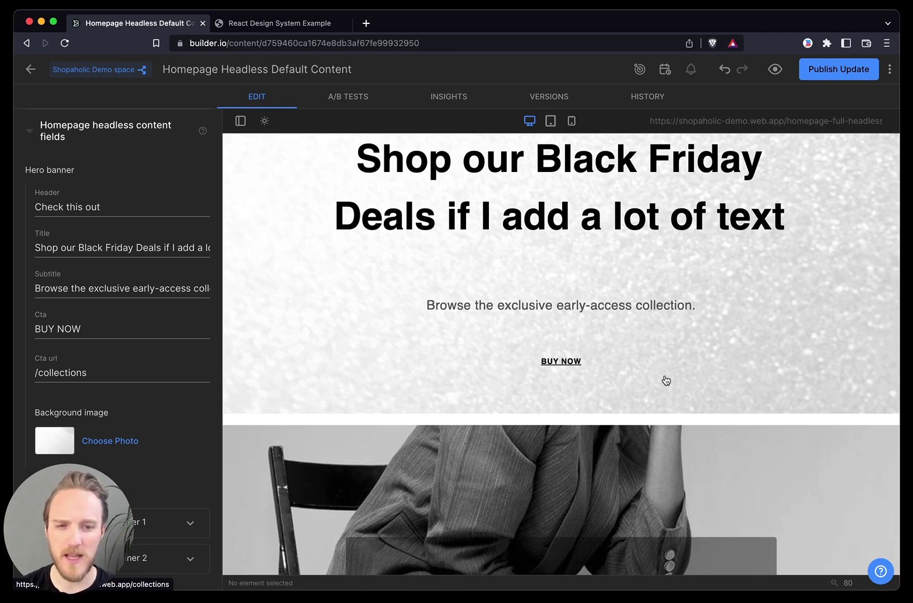
pyautogui.scroll(-8, 666, 381)
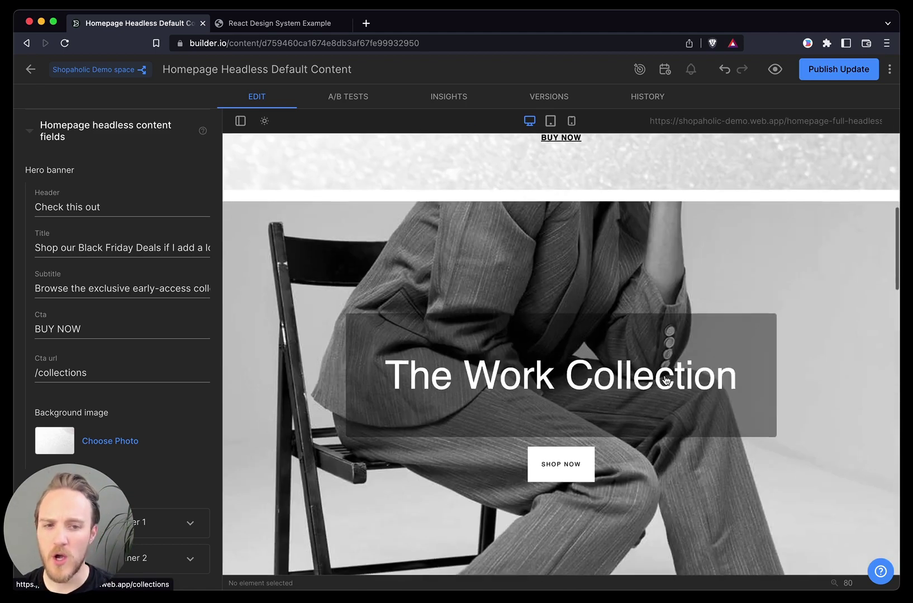
pyautogui.scroll(-1, 666, 381)
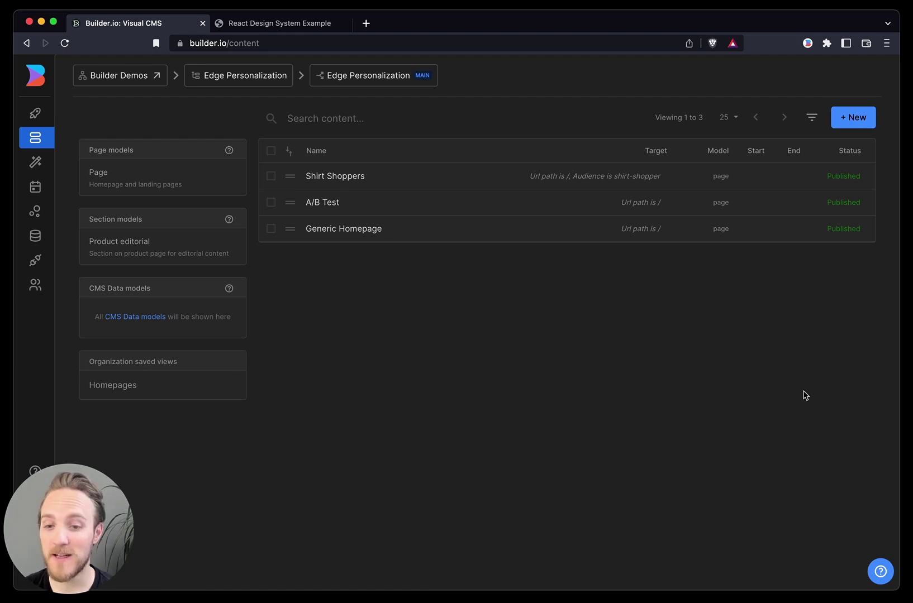
# Create a new Page named 'Homepage' with URL path '/'
pyautogui.click(853, 118)
pyautogui.click(735, 153)
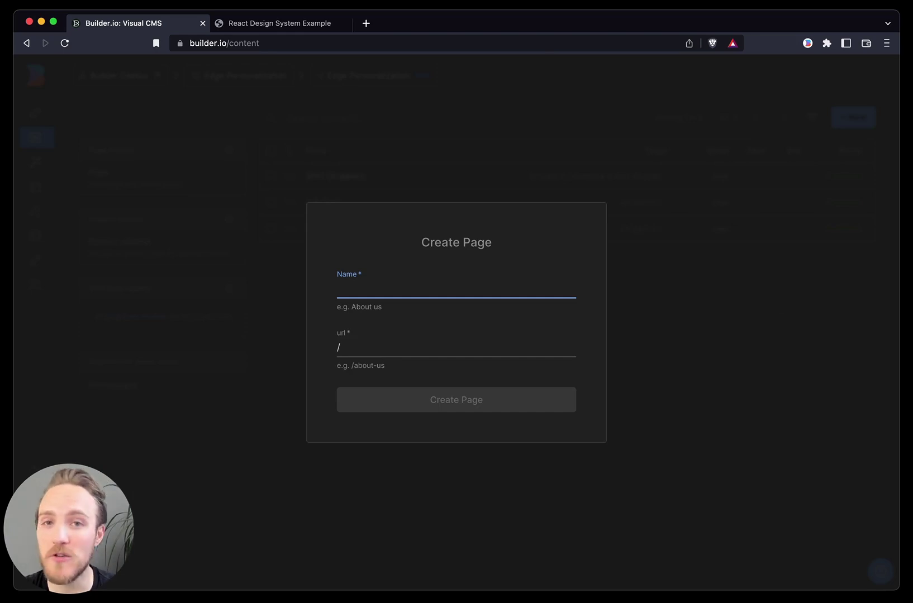
pyautogui.write('Homepage')
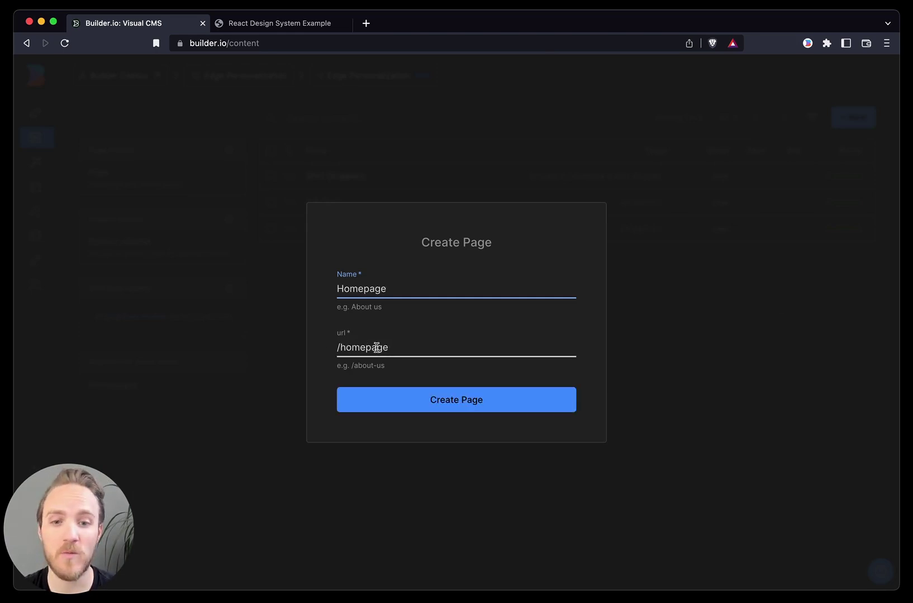
pyautogui.doubleClick(378, 347)
pyautogui.press('BackSpace')
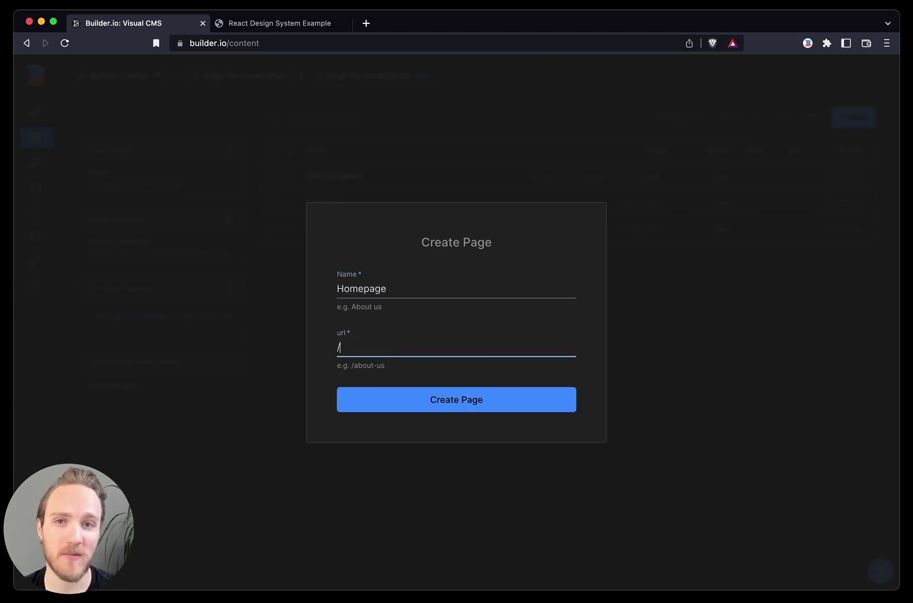
pyautogui.click(456, 391)
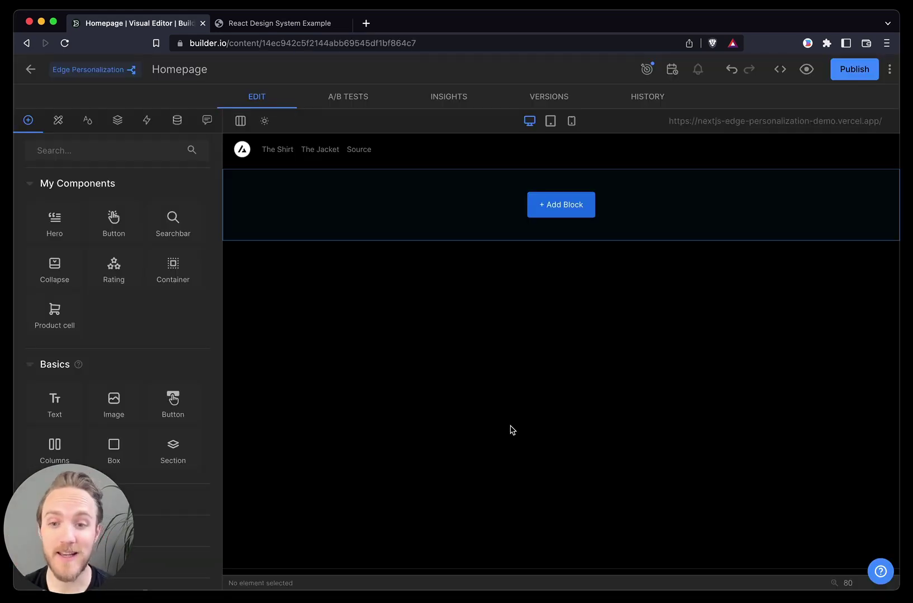
# Add a Hero reading 'Hello world' with description 'Shop our black friday discounts!', checking tablet and mobile previews
pyautogui.moveTo(54, 218); pyautogui.dragTo(411, 205)
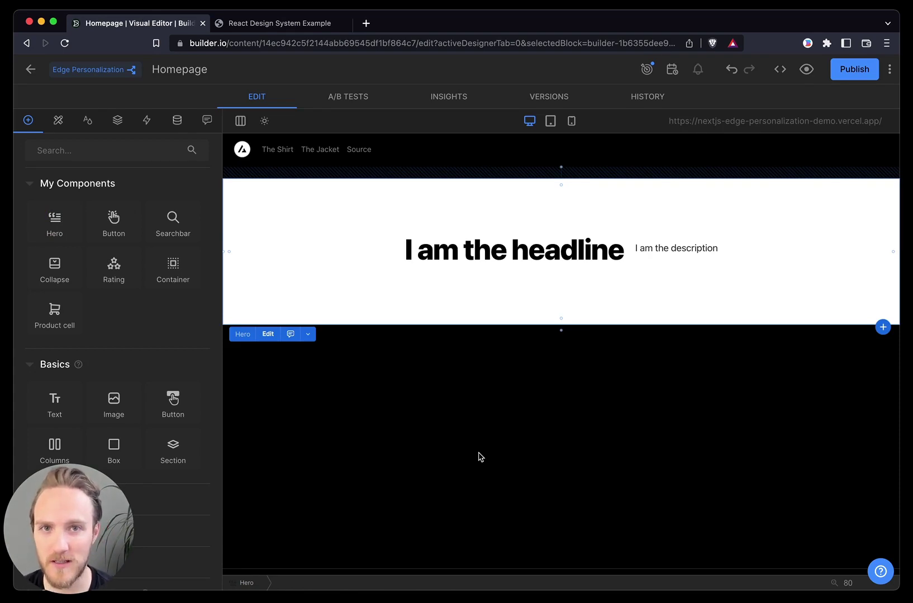
pyautogui.doubleClick(508, 301)
pyautogui.tripleClick(112, 227)
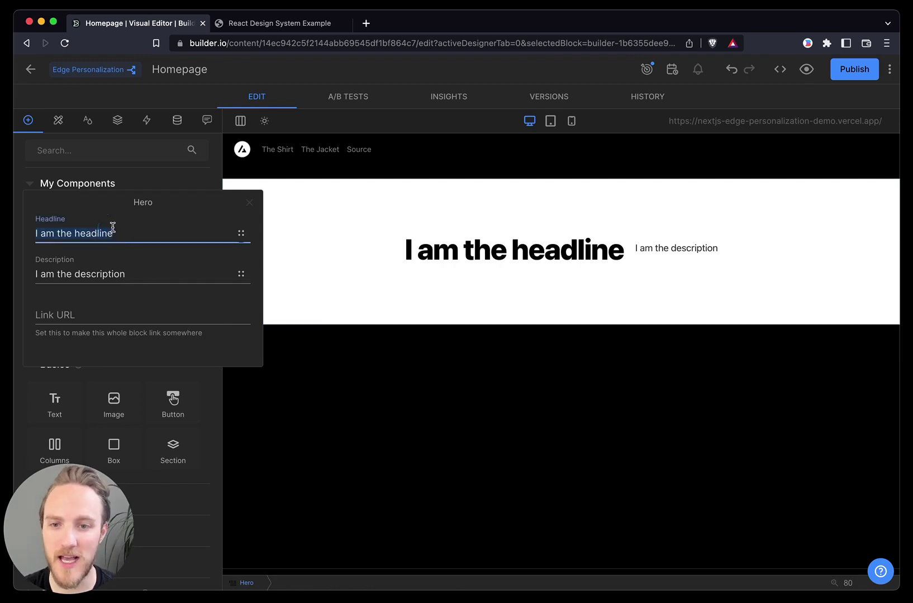
pyautogui.write('Hello world')
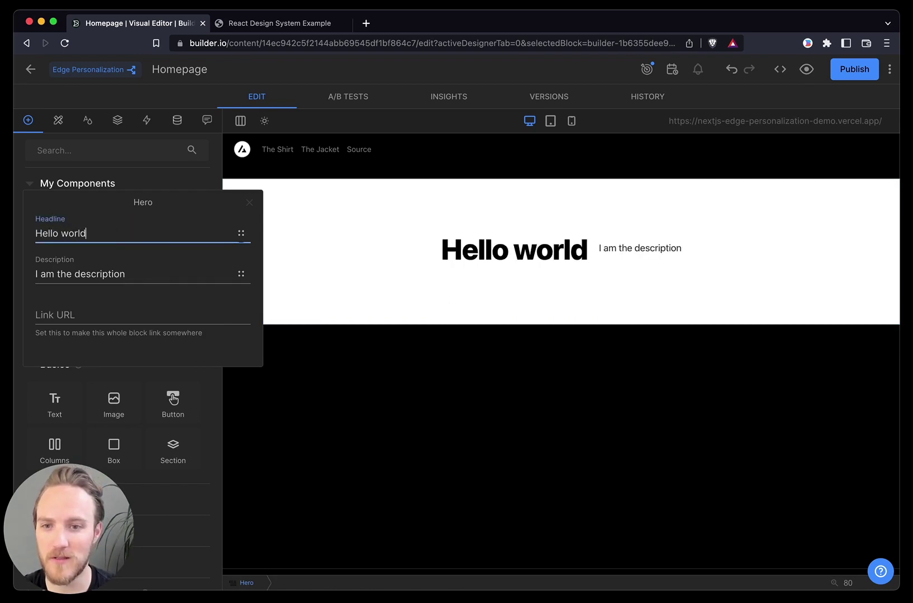
pyautogui.press('Tab')
pyautogui.write('Shop our black f')
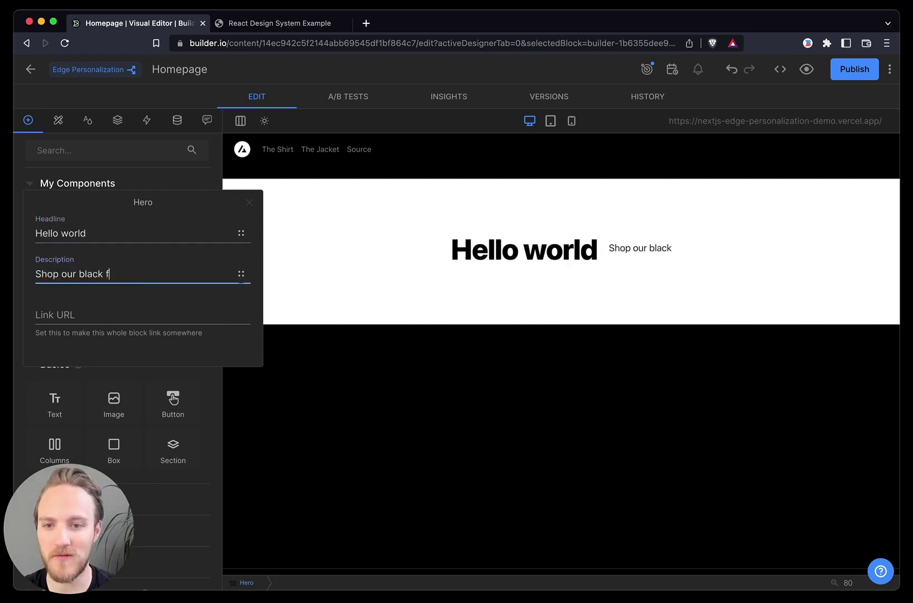
pyautogui.write('riday discounts!')
pyautogui.press('Escape')
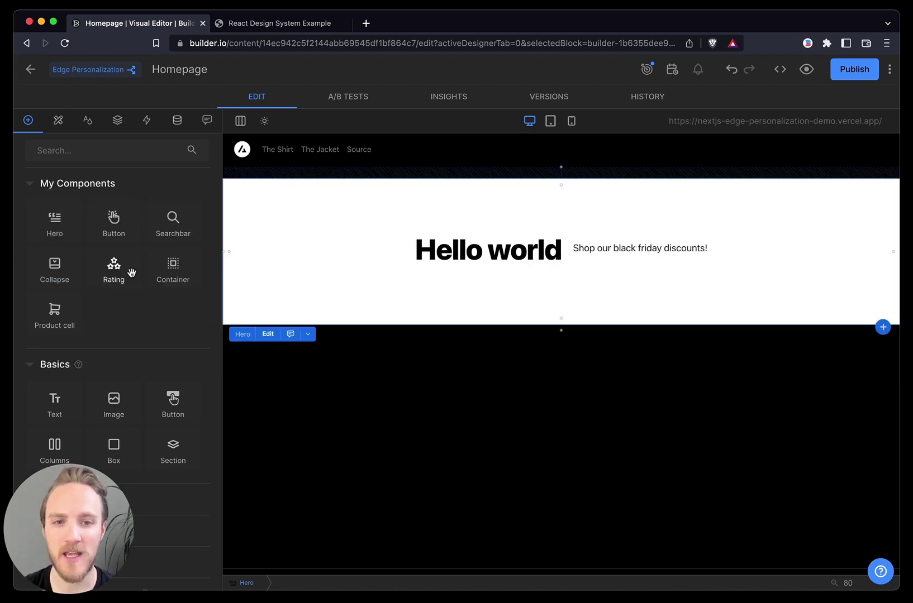
pyautogui.click(551, 121)
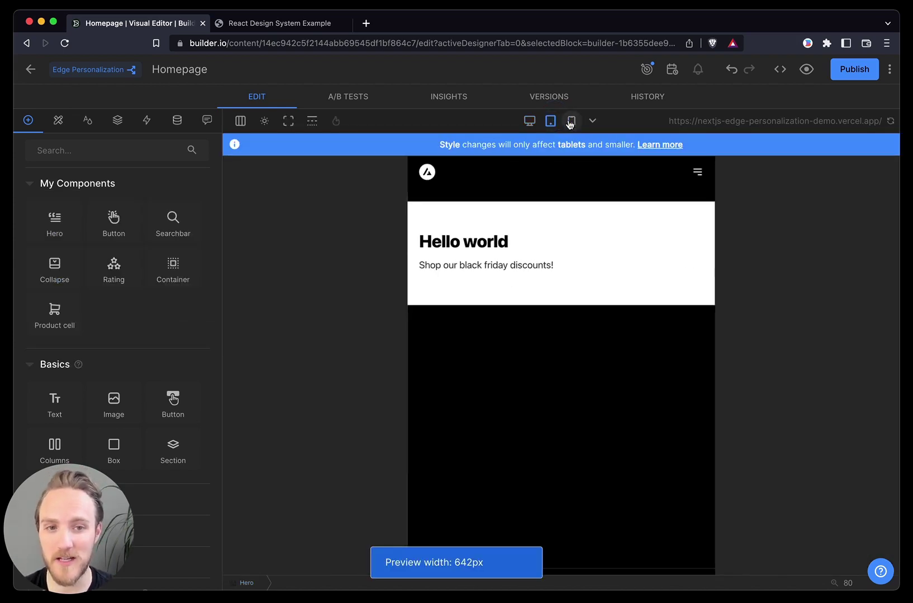
pyautogui.click(571, 121)
pyautogui.click(530, 121)
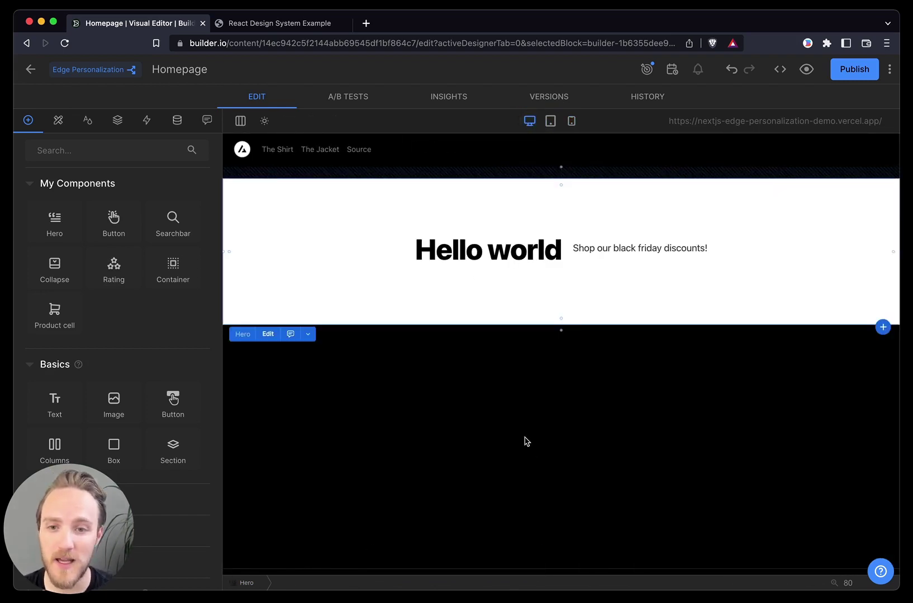
# Add a Container holding a Product cell set to new-short-sleeve-t-shirt in the slim variant
pyautogui.moveTo(170, 276); pyautogui.dragTo(399, 344)
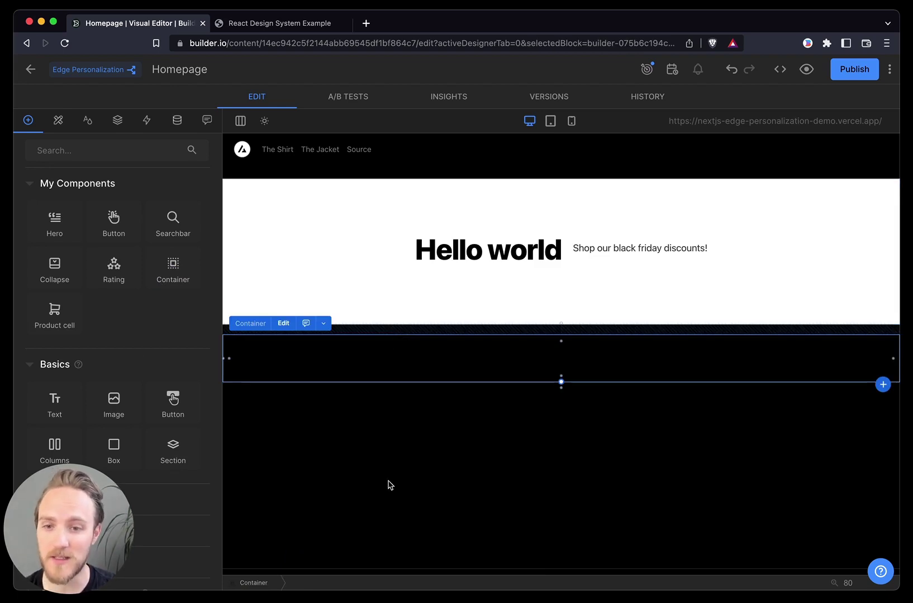
pyautogui.moveTo(54, 311); pyautogui.dragTo(398, 361)
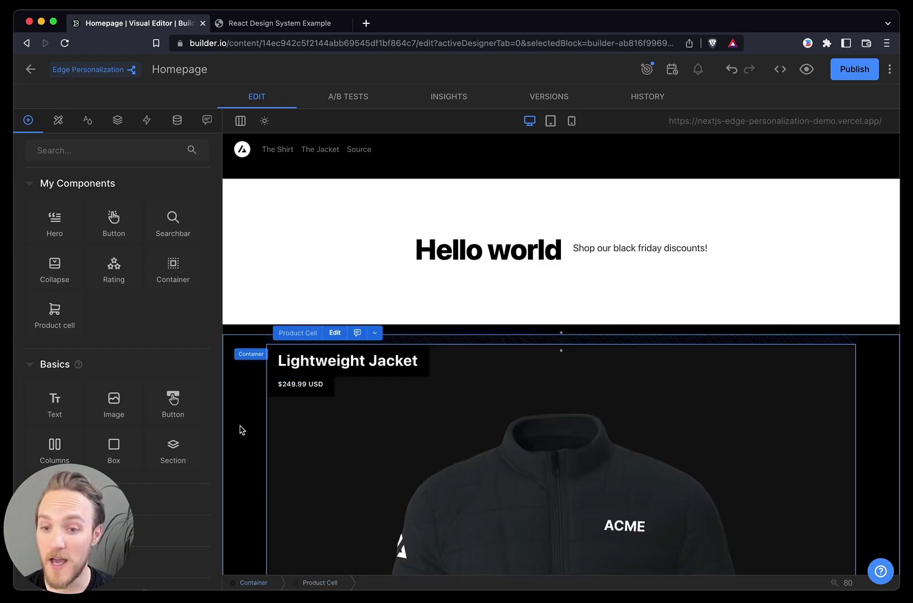
pyautogui.scroll(-5, 242, 430)
pyautogui.click(369, 422)
pyautogui.click(373, 418)
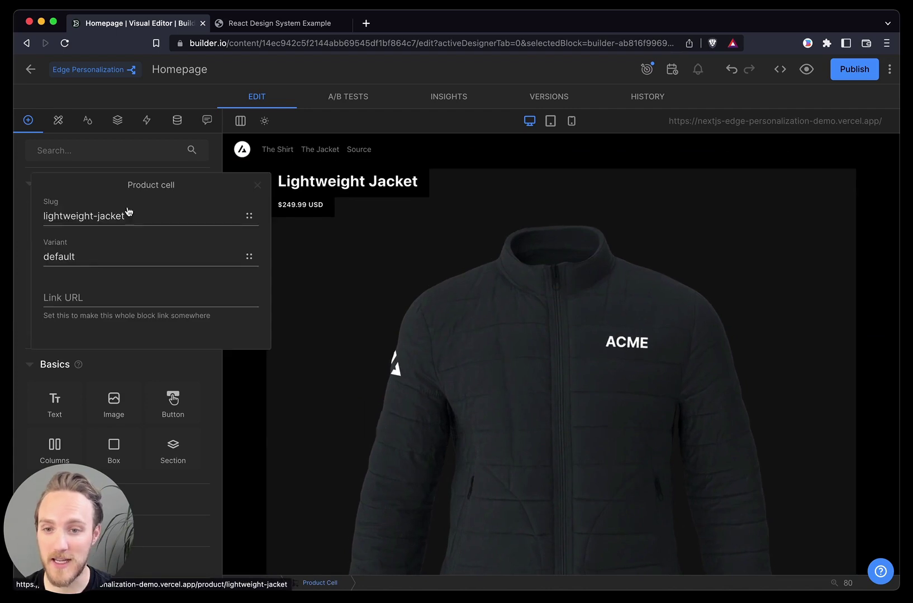
pyautogui.click(95, 258)
pyautogui.click(81, 283)
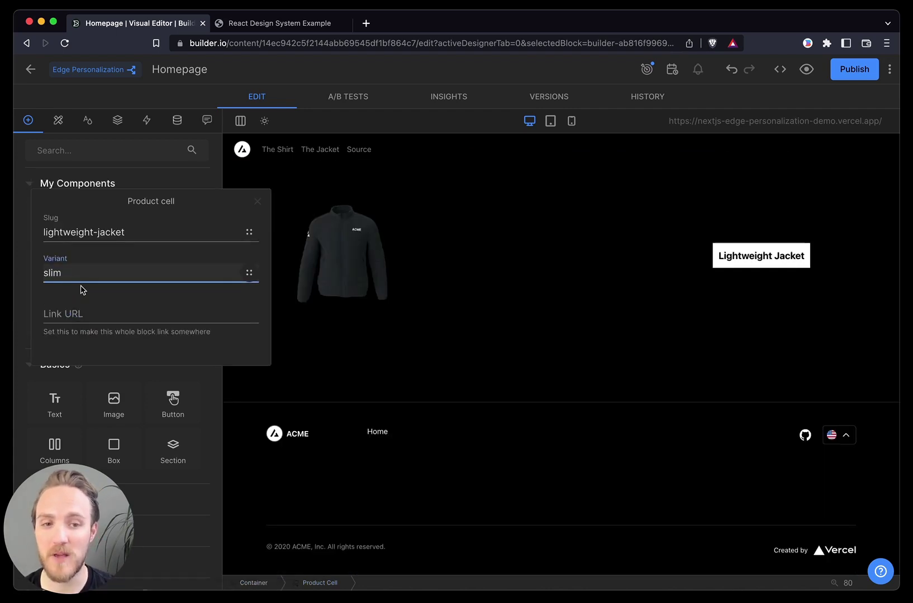
pyautogui.click(150, 233)
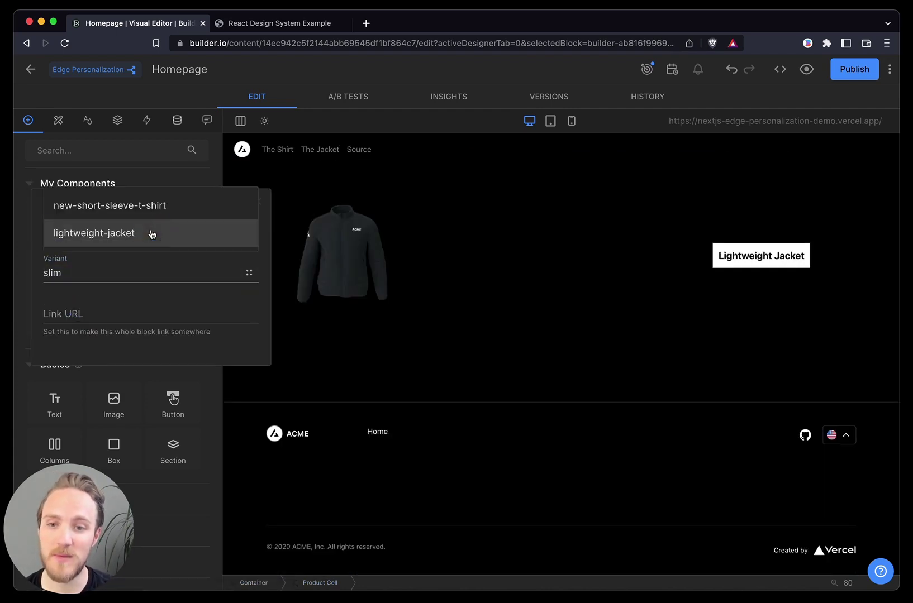
pyautogui.click(122, 204)
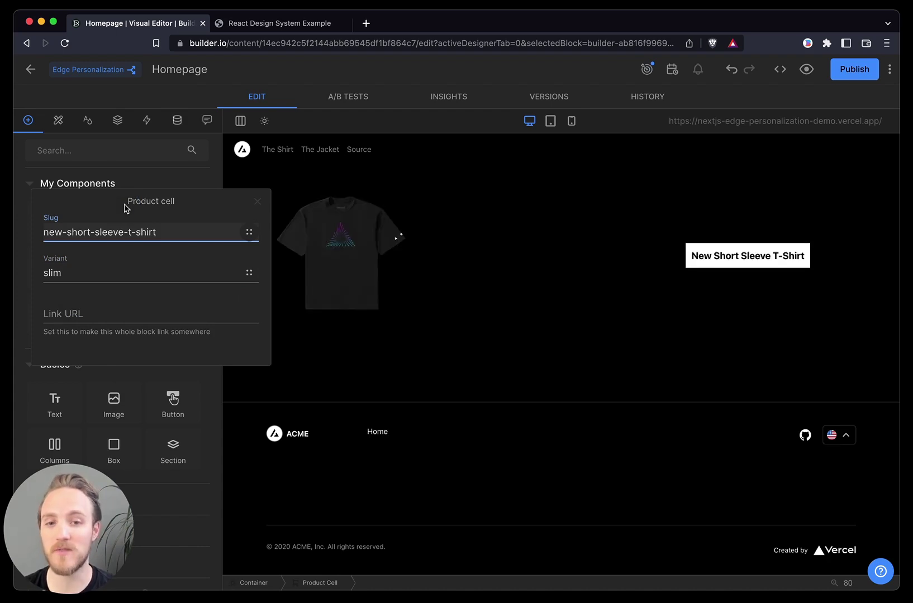
pyautogui.click(462, 426)
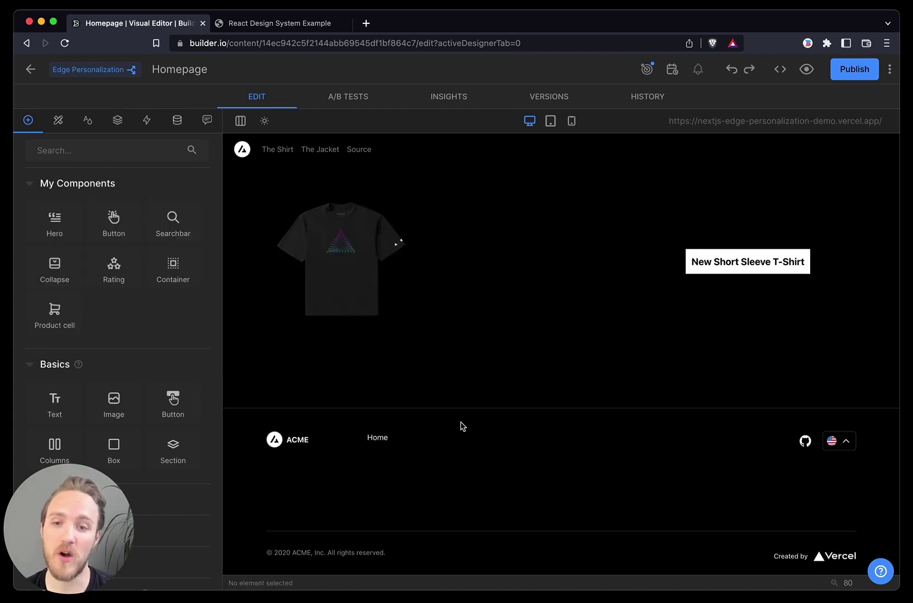
# Add a Lightweight Jacket product cell beside the T-shirt and a star Rating beneath the T-shirt
pyautogui.moveTo(53, 309); pyautogui.dragTo(298, 261)
pyautogui.click(663, 511)
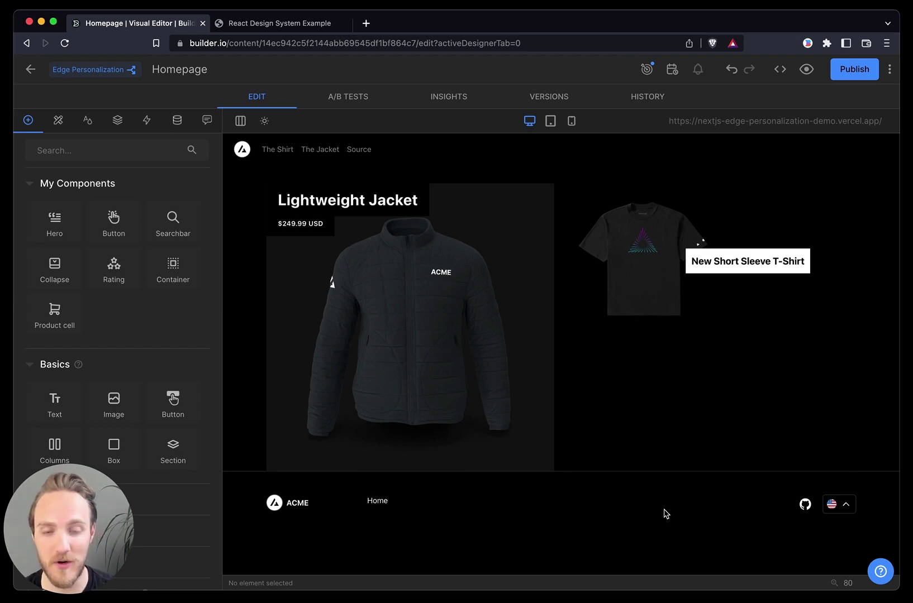
pyautogui.click(434, 387)
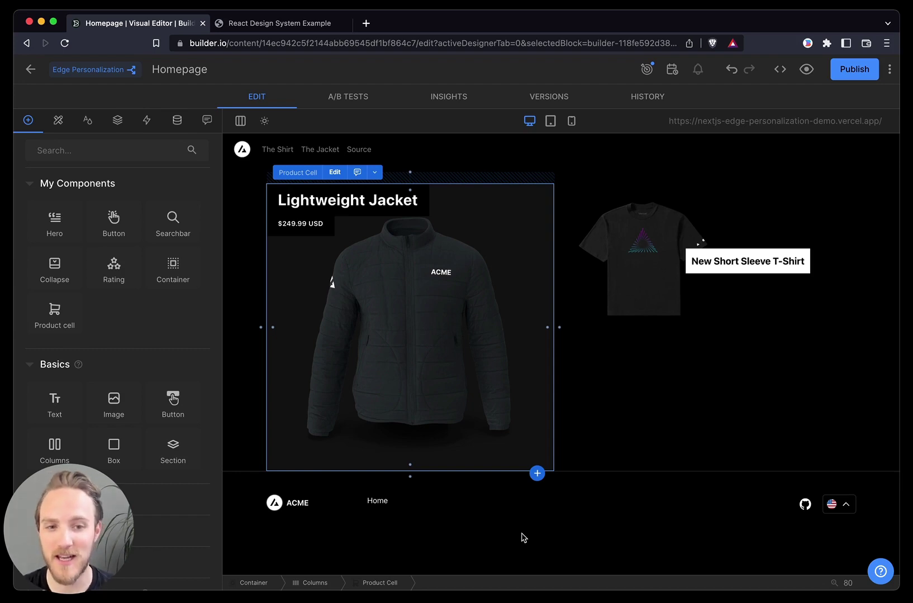
pyautogui.press('Escape')
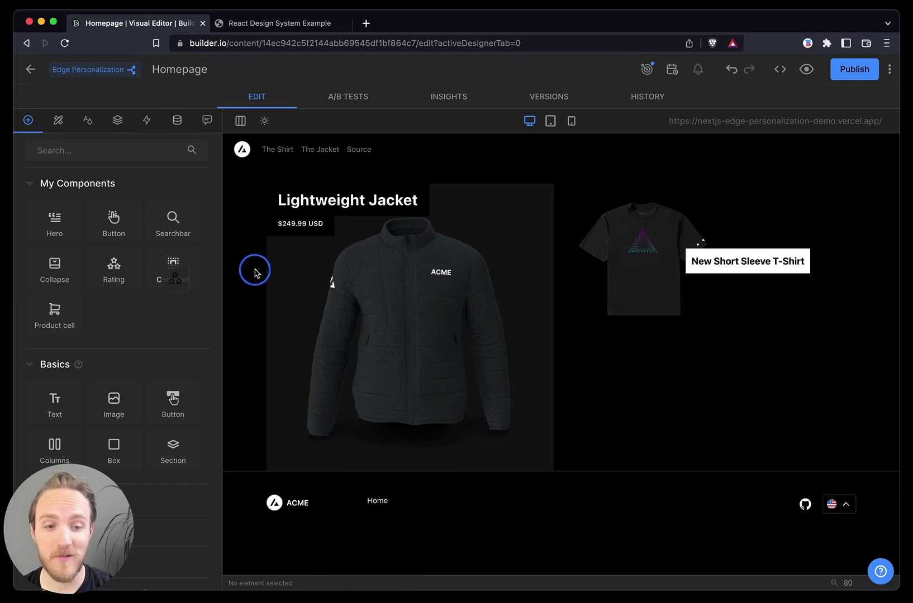
pyautogui.moveTo(643, 327); pyautogui.dragTo(644, 331)
pyautogui.click(685, 459)
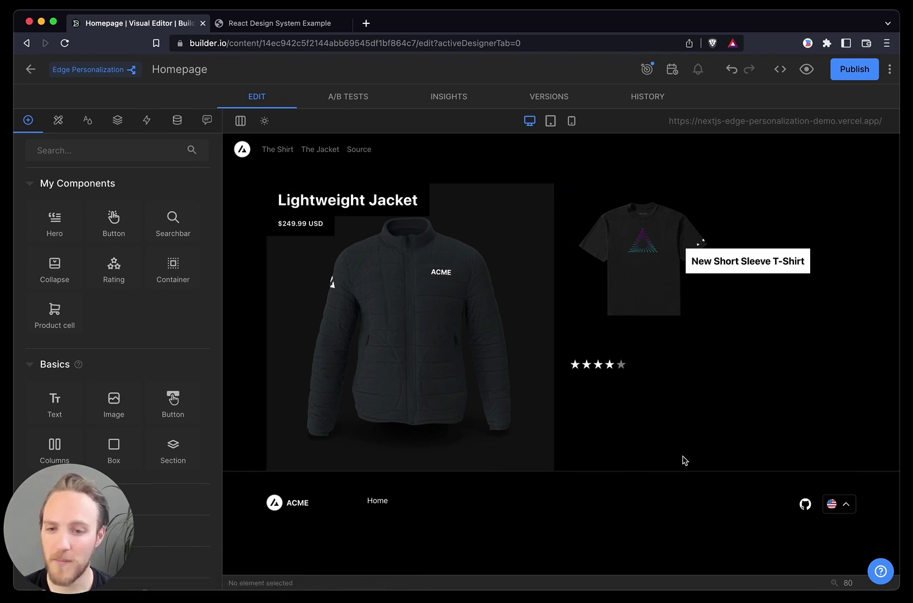
pyautogui.click(684, 460)
pyautogui.hotkey('ctrl', 'v')
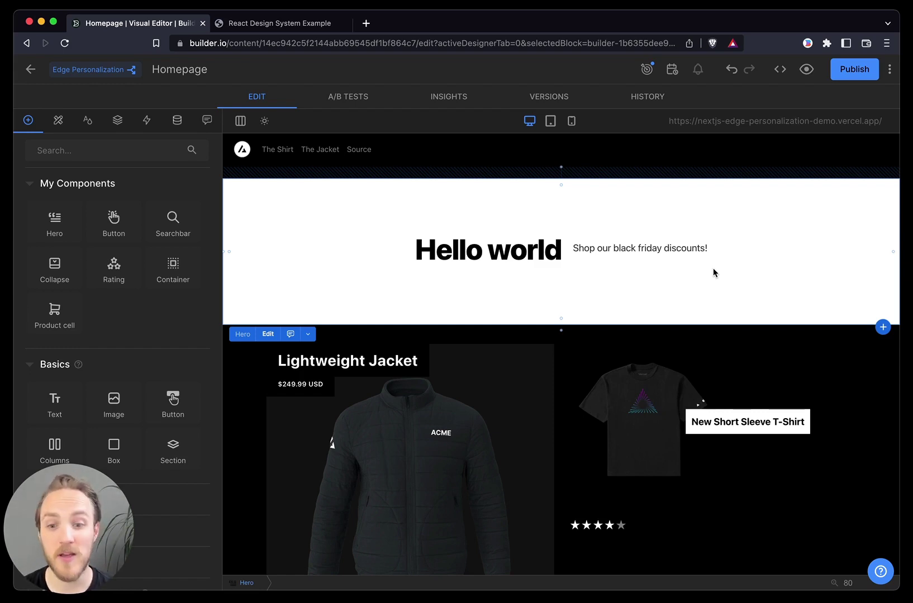
# Delete the hero, add an Image above the products at 0.46 aspect ratio, and drop a Text block on it
pyautogui.press('Delete')
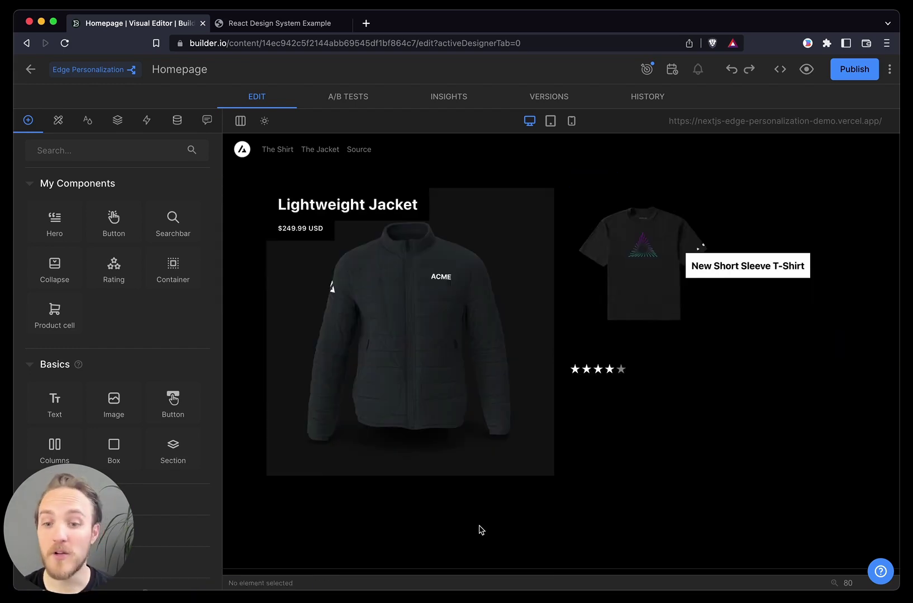
pyautogui.moveTo(111, 398); pyautogui.dragTo(542, 162)
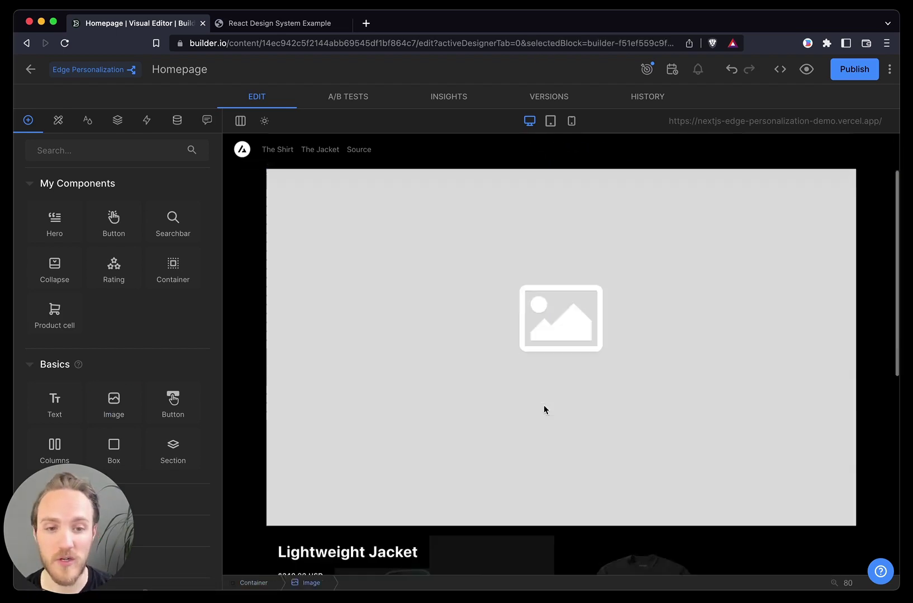
pyautogui.moveTo(560, 467); pyautogui.dragTo(587, 458)
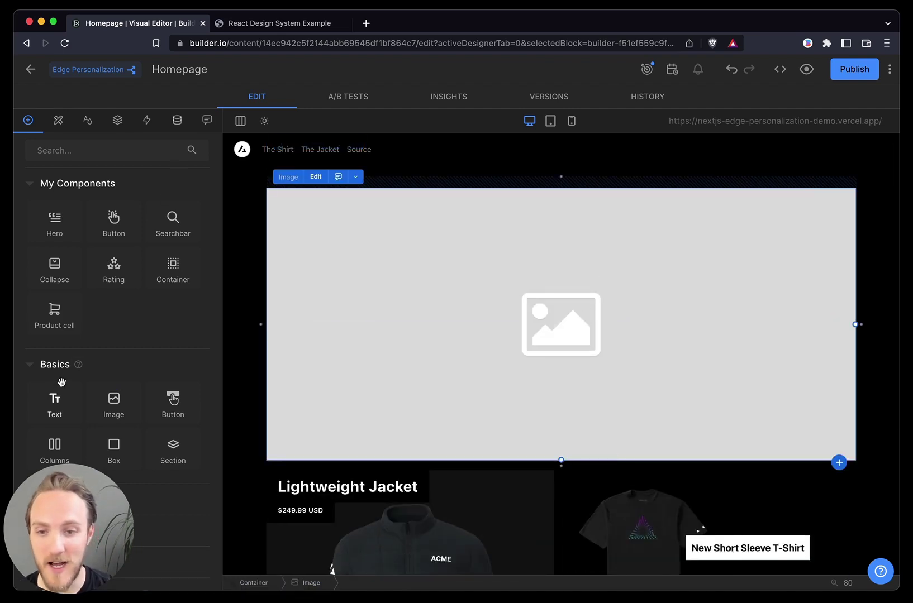
pyautogui.moveTo(61, 386); pyautogui.dragTo(579, 359)
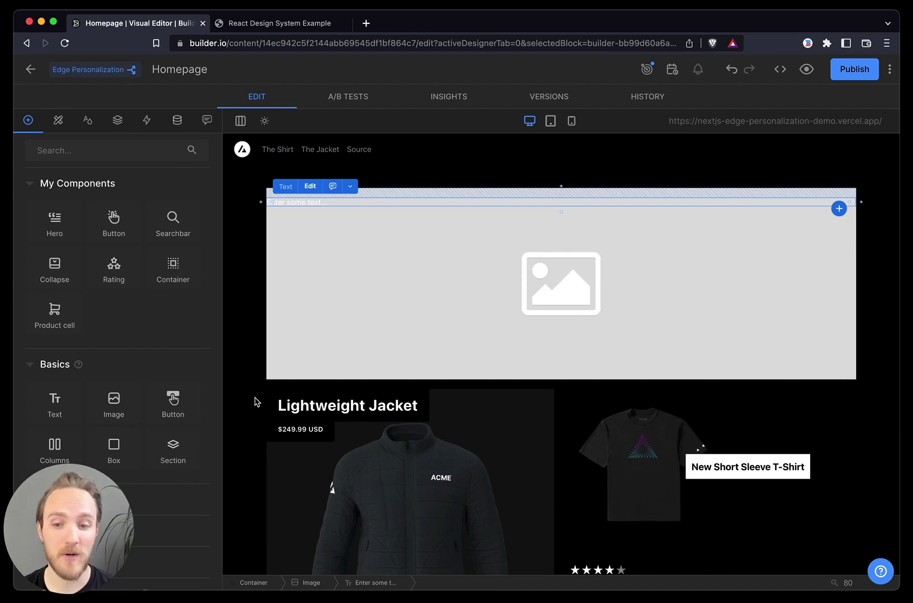
# Change the text's font size and colour settings and centre-align it
pyautogui.click(87, 120)
pyautogui.scroll(-3, 161, 378)
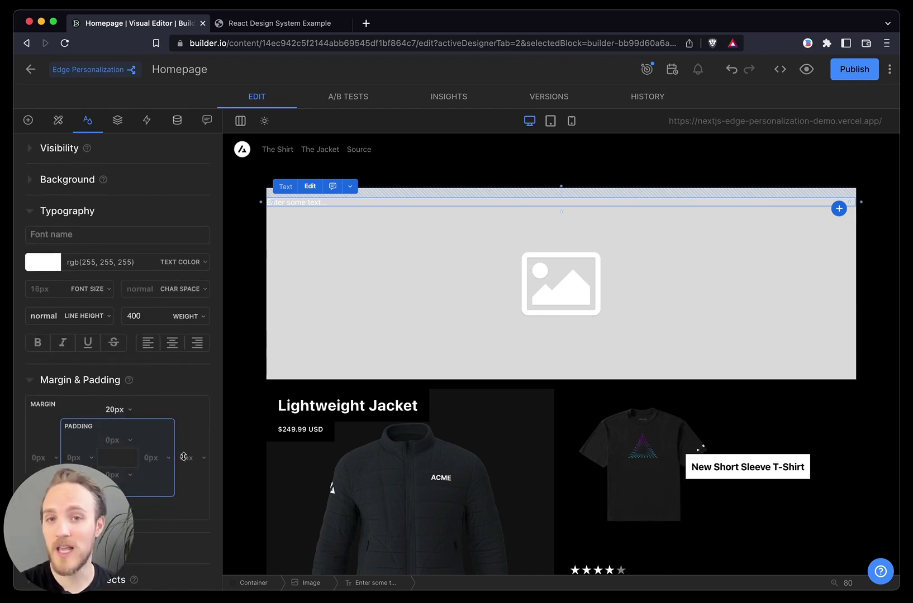
pyautogui.click(41, 289)
pyautogui.write('44')
pyautogui.click(43, 264)
pyautogui.click(172, 343)
# Turn on a text shadow with a larger blur and push the heading further down the banner
pyautogui.scroll(-3, 190, 428)
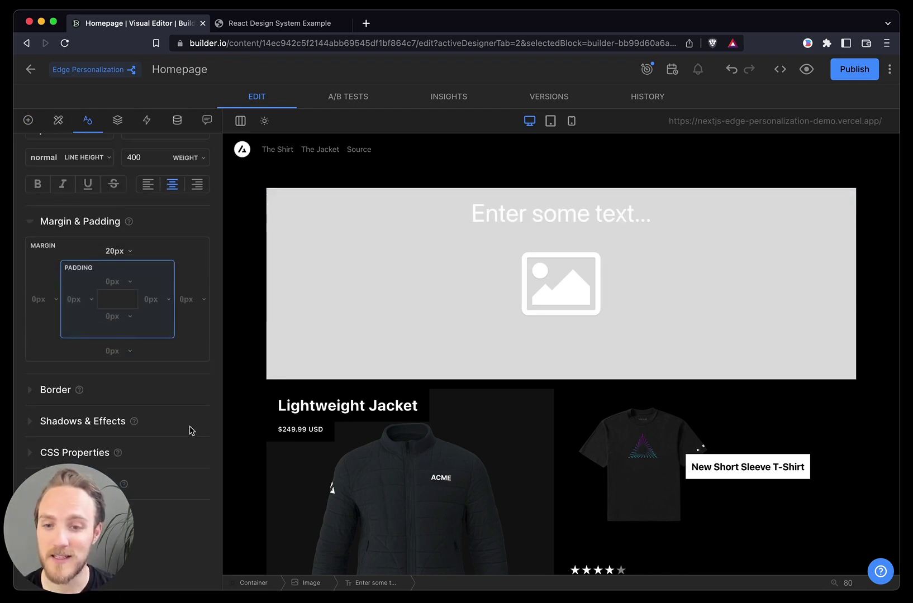
pyautogui.moveTo(138, 424)
pyautogui.click(106, 421)
pyautogui.scroll(-5, 107, 424)
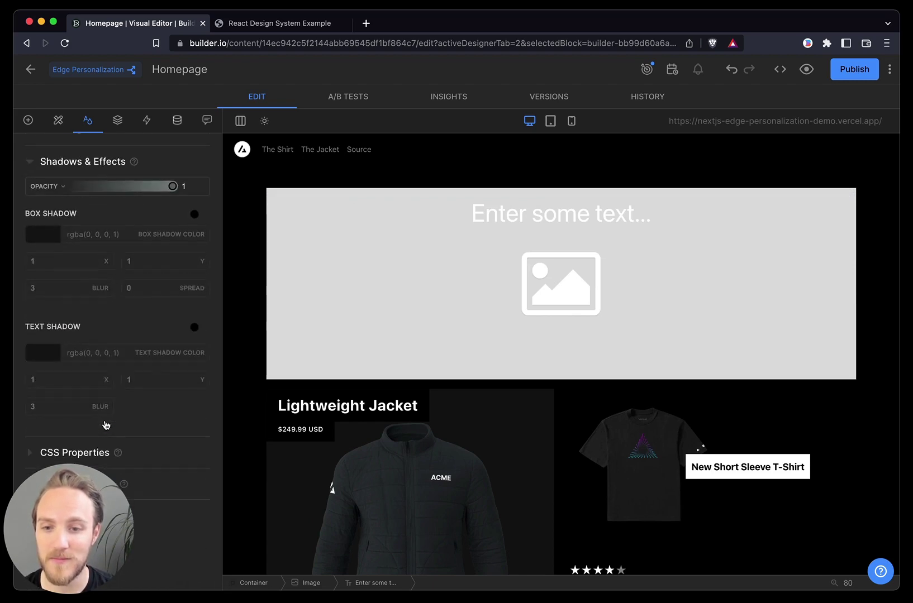
pyautogui.click(198, 328)
pyautogui.click(36, 406)
pyautogui.write('11')
pyautogui.click(40, 390)
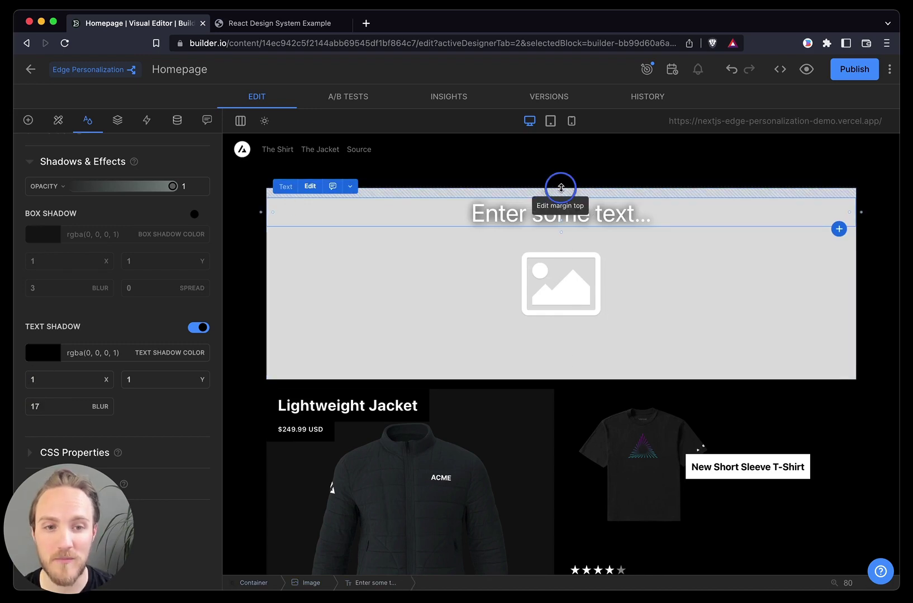
pyautogui.moveTo(561, 186); pyautogui.dragTo(561, 163)
# Set the heading to 'Shop our one day sale!', use the first photo as the image, and stretch it taller
pyautogui.doubleClick(561, 231)
pyautogui.write('Shop our one day ')
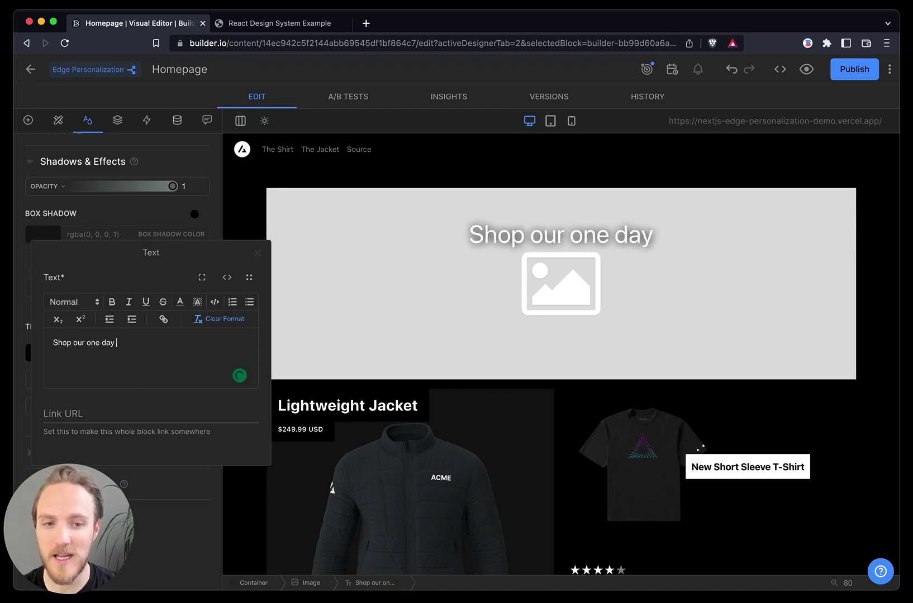
pyautogui.write('sale!')
pyautogui.doubleClick(373, 324)
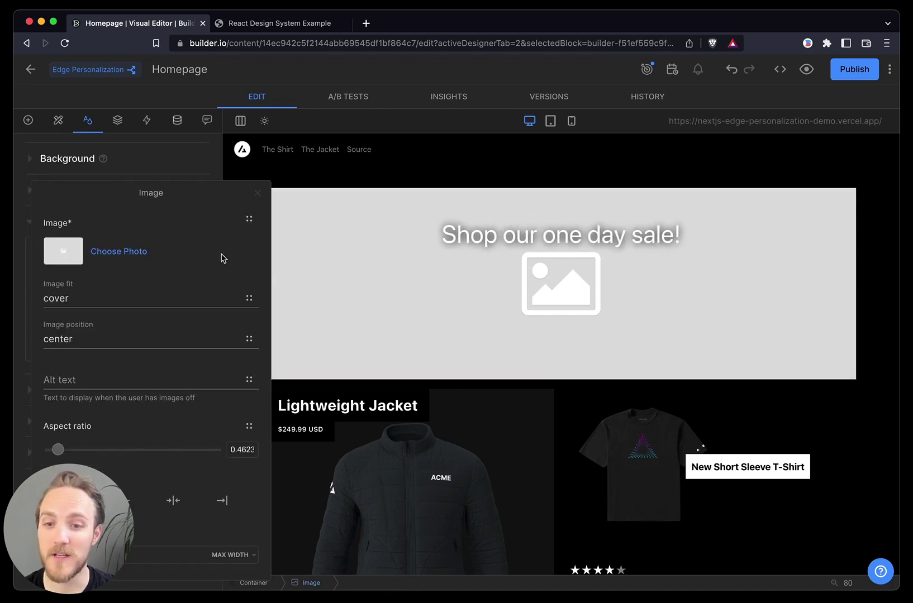
pyautogui.click(121, 252)
pyautogui.click(316, 303)
pyautogui.click(317, 304)
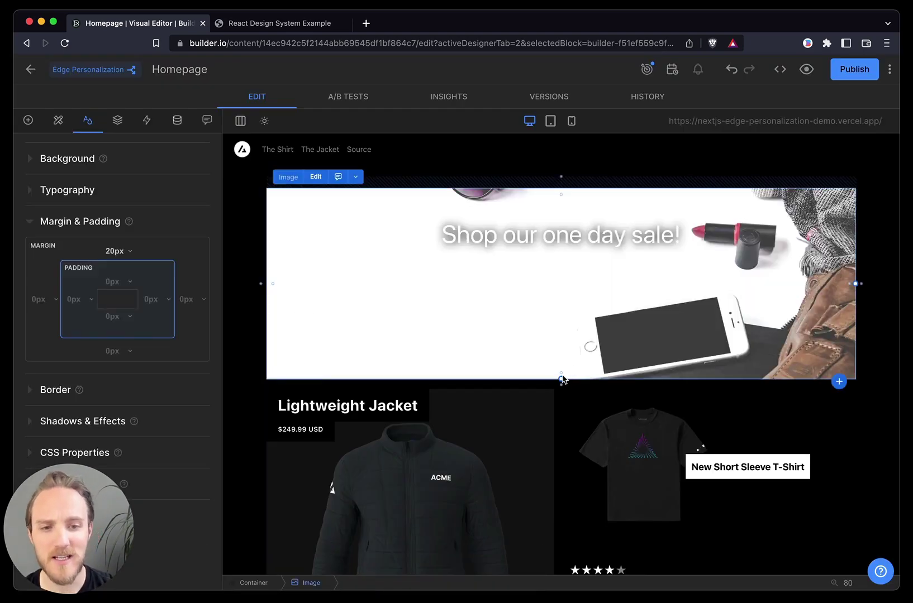
pyautogui.moveTo(561, 379); pyautogui.dragTo(563, 425)
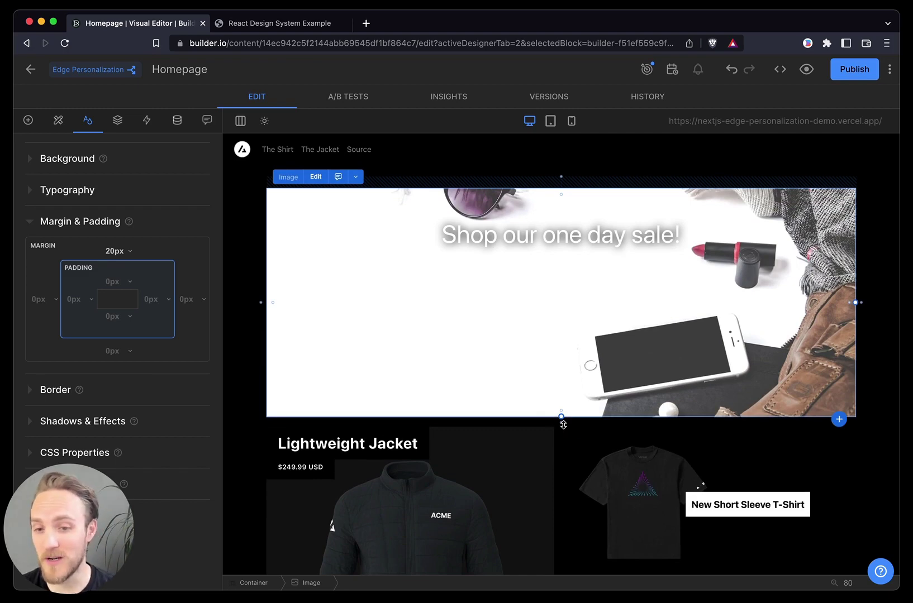
# Align the sale heading left, centre it vertically in the banner, and indent it 70px
pyautogui.click(492, 223)
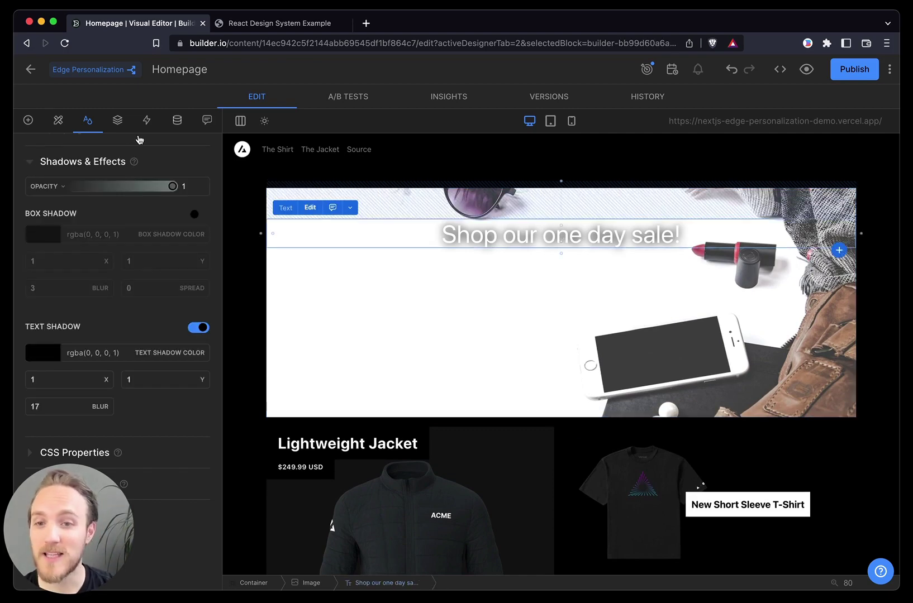
pyautogui.scroll(10, 123, 234)
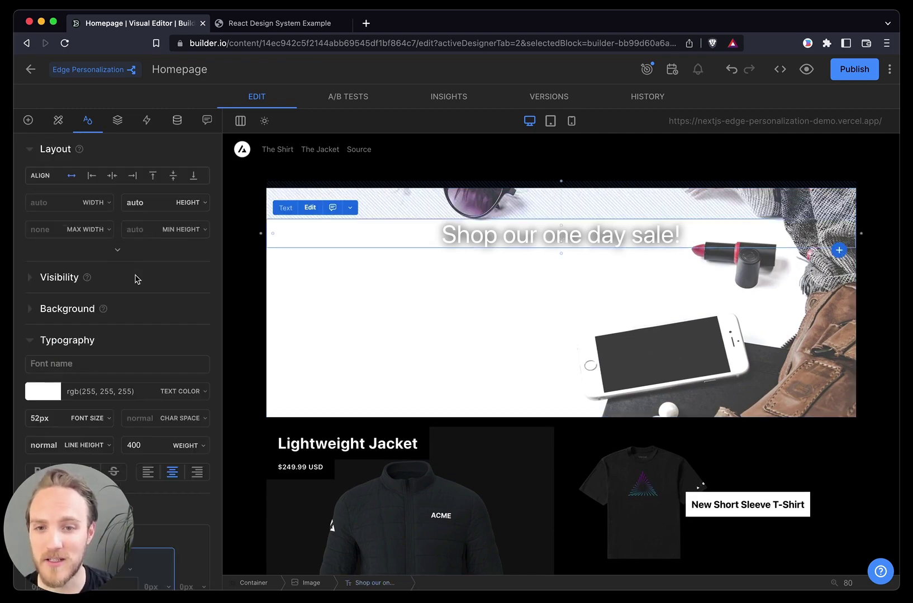
pyautogui.click(91, 176)
pyautogui.click(175, 176)
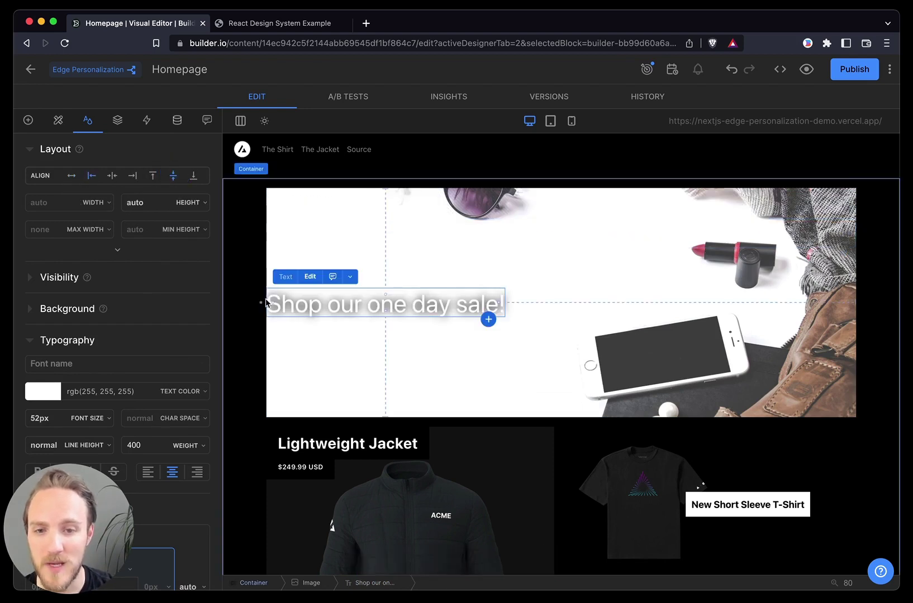
pyautogui.moveTo(257, 302); pyautogui.dragTo(212, 307)
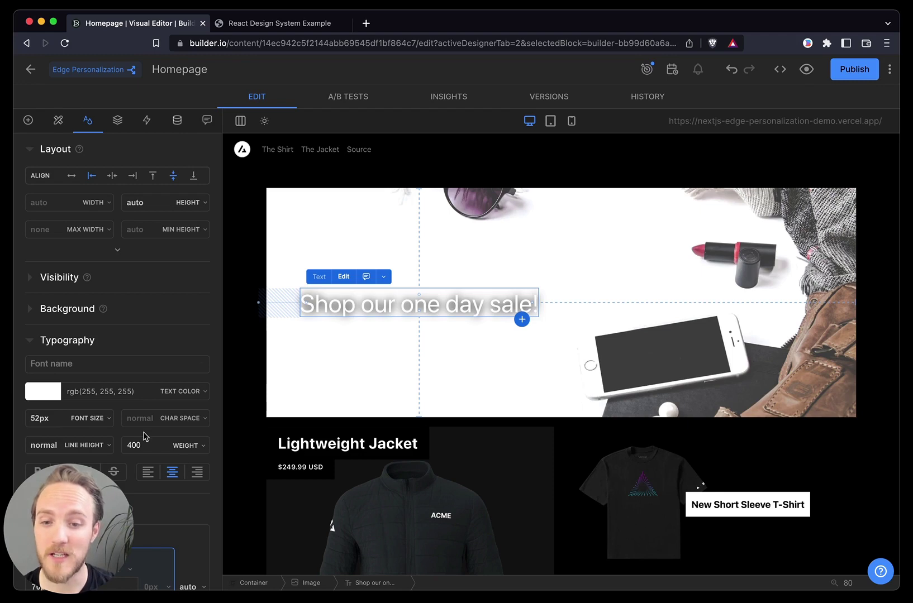
# Change the sale heading's text colour to black
pyautogui.scroll(-3, 144, 435)
pyautogui.click(38, 290)
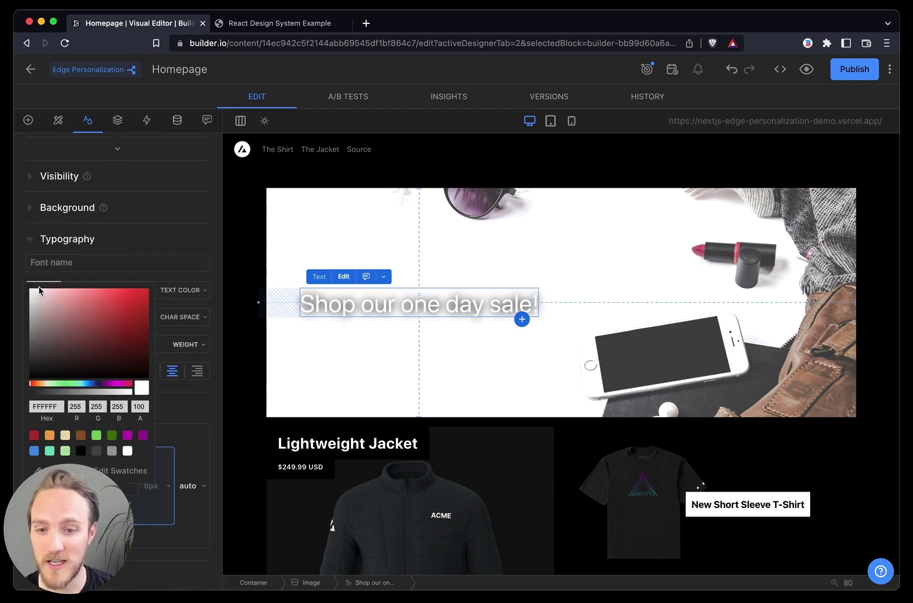
pyautogui.click(80, 453)
pyautogui.scroll(-5, 175, 406)
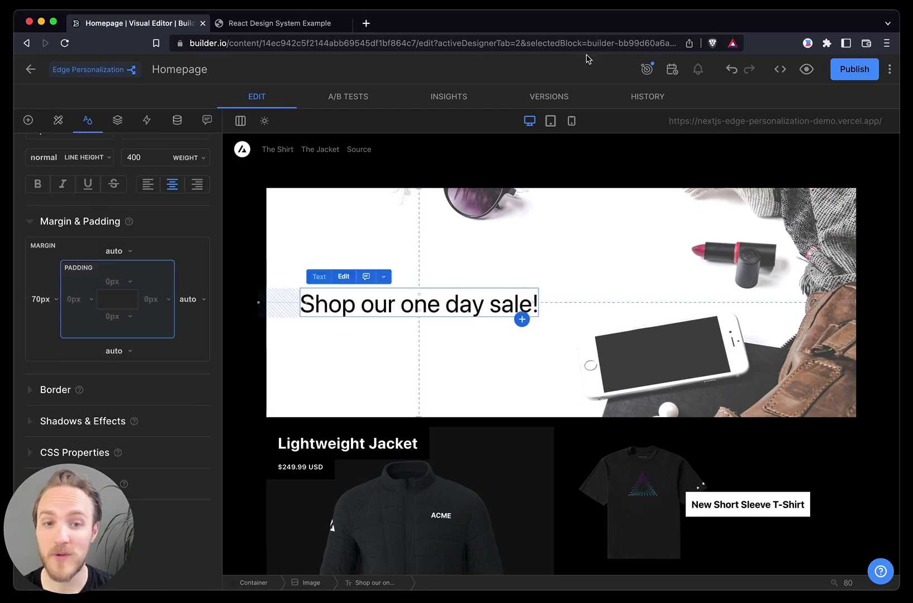
# Centre the sale heading horizontally in the tablet-width preview
pyautogui.click(552, 121)
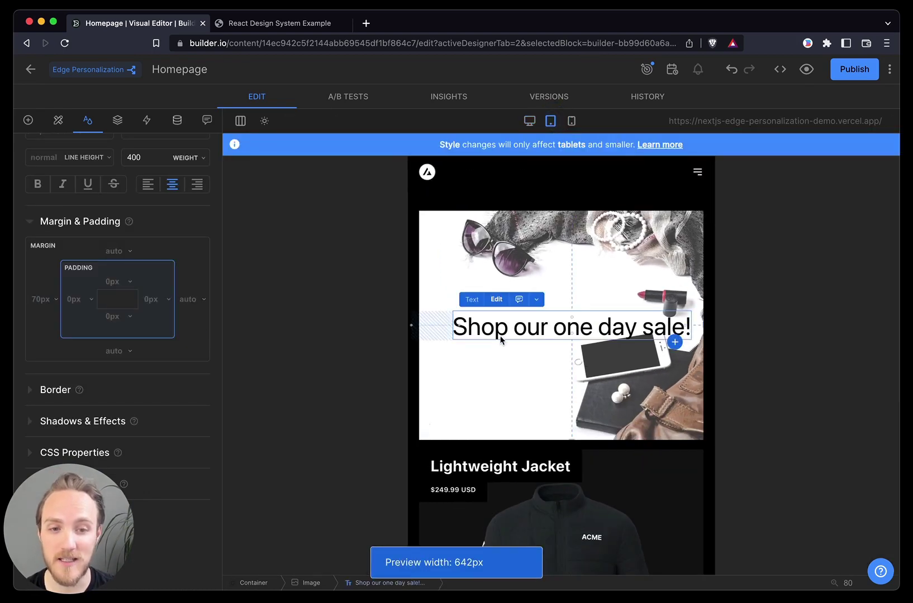
pyautogui.scroll(5, 125, 207)
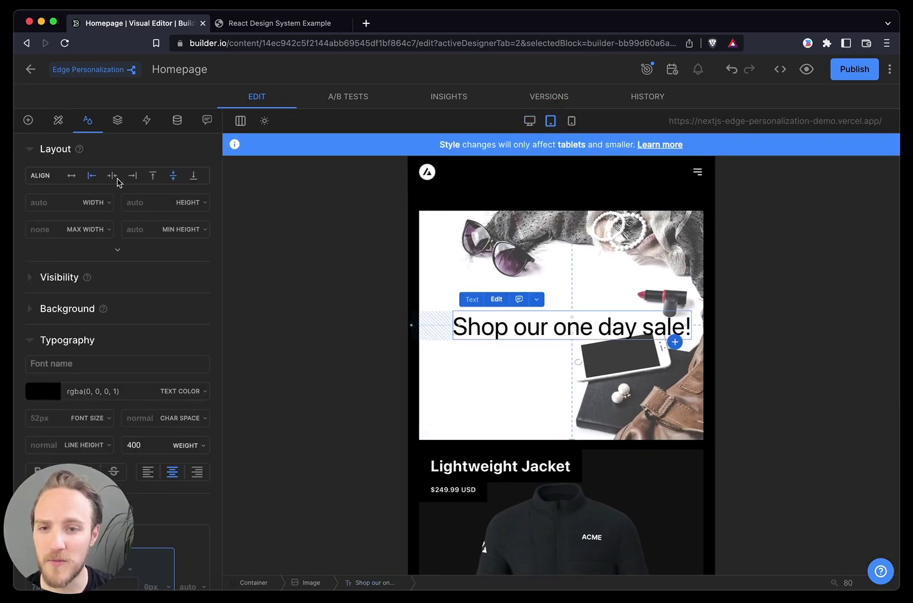
pyautogui.click(111, 175)
# Set the heading's font size to 35px on mobile, then return to desktop preview
pyautogui.click(572, 120)
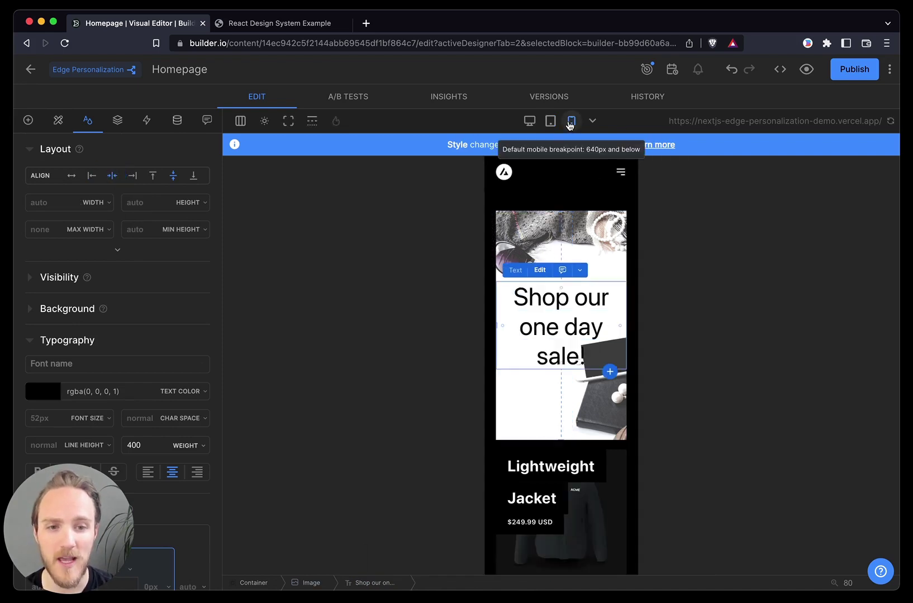
pyautogui.scroll(-5, 94, 414)
pyautogui.click(40, 271)
pyautogui.write('35')
pyautogui.click(530, 120)
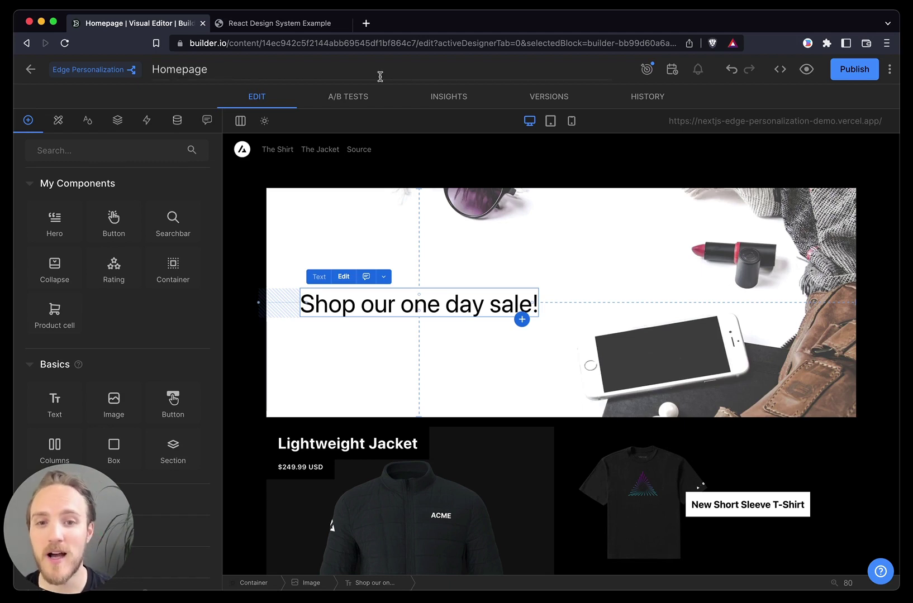
# Add A/B test Variation 1 with a 50/50 traffic split and open it for editing
pyautogui.click(349, 101)
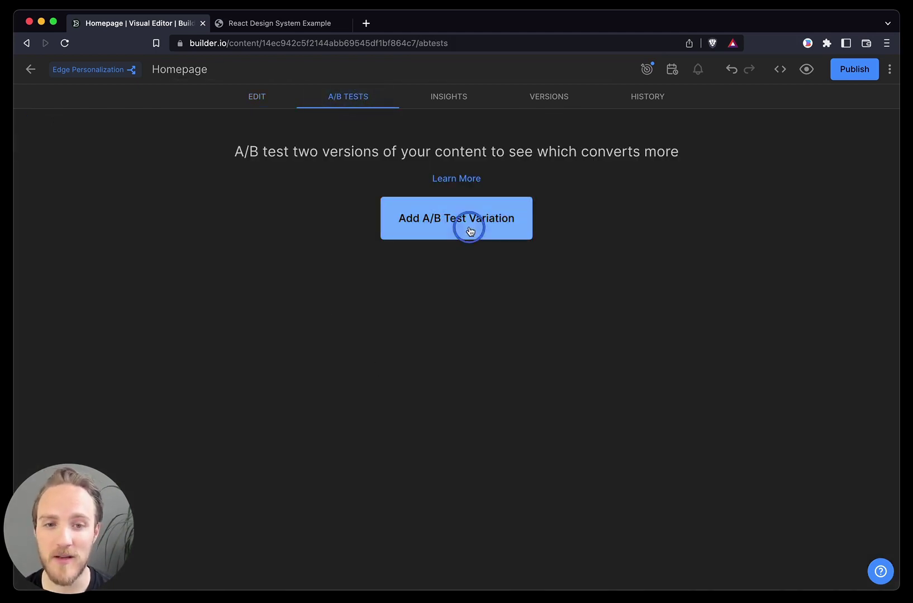
pyautogui.click(471, 229)
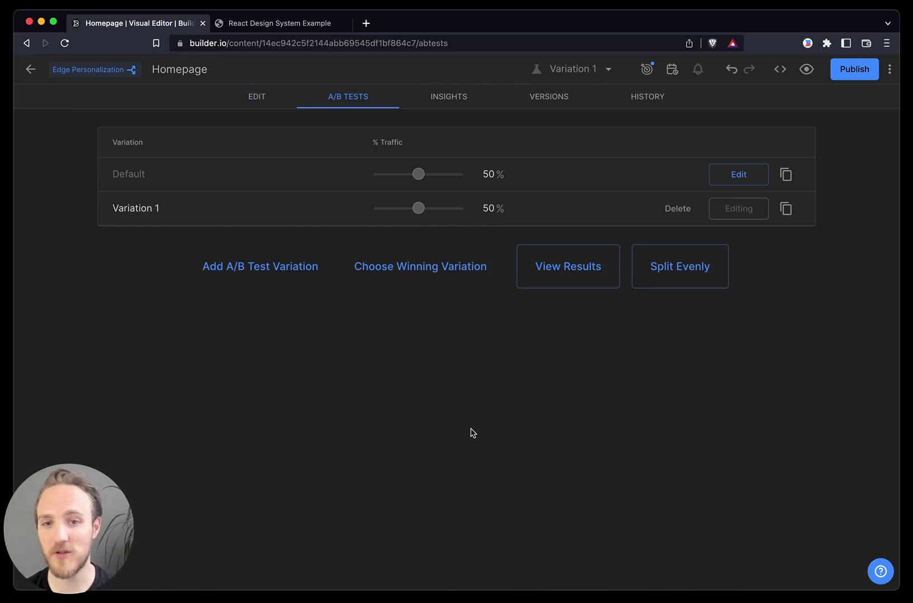
pyautogui.click(261, 97)
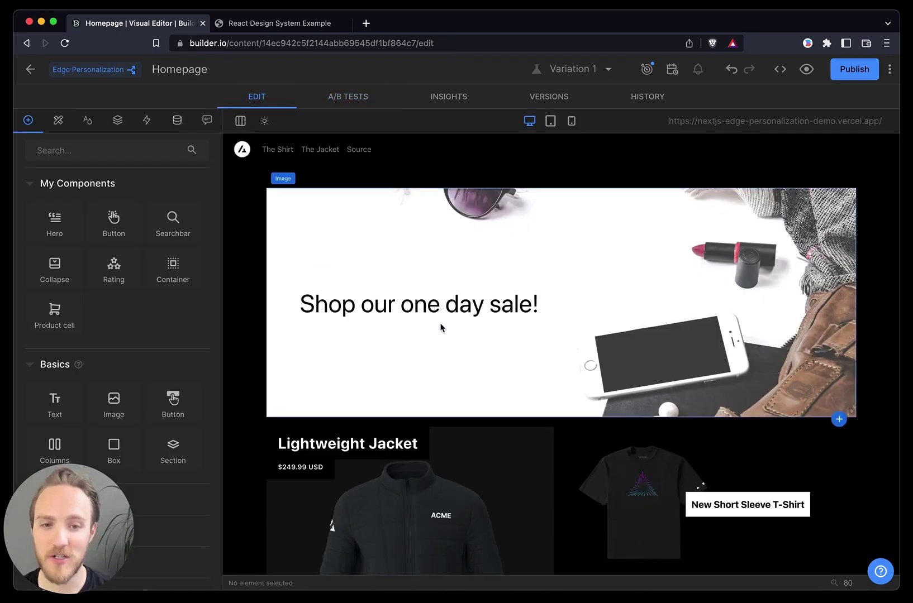
# Change the heading to 'Don't miss these black friday deals' and publish Variation 1
pyautogui.click(441, 327)
pyautogui.write("Don't")
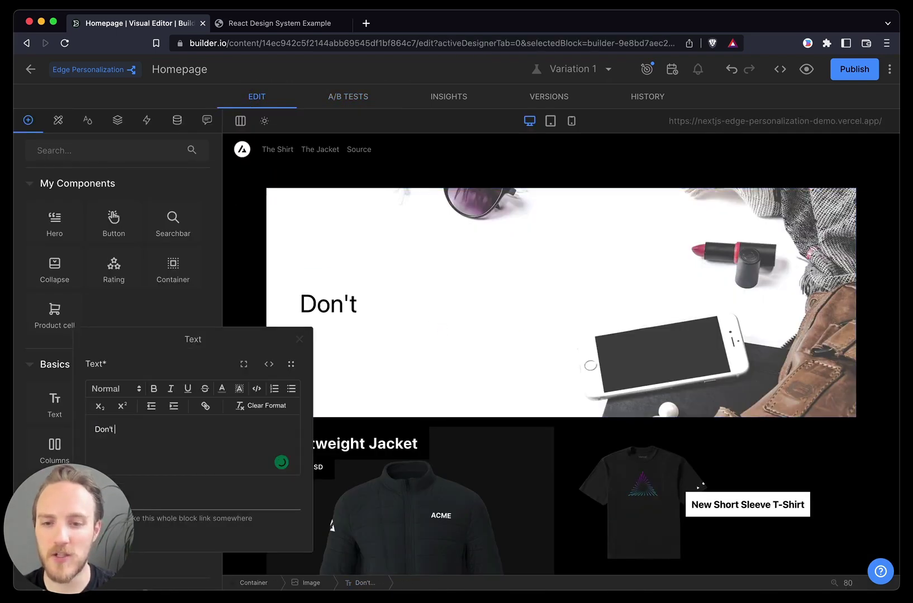
pyautogui.write(' miss these black friday ')
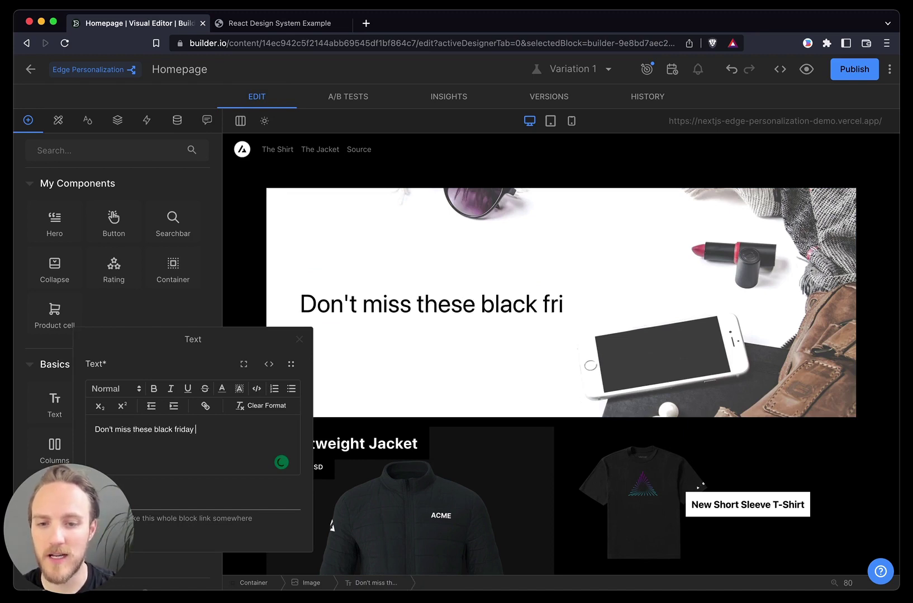
pyautogui.write('deals')
pyautogui.press('Escape')
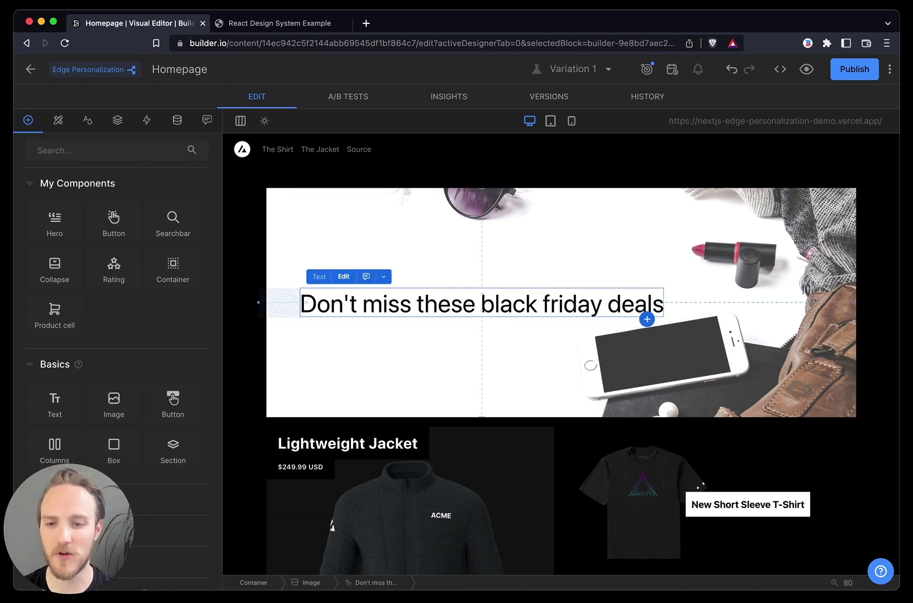
pyautogui.press('Escape')
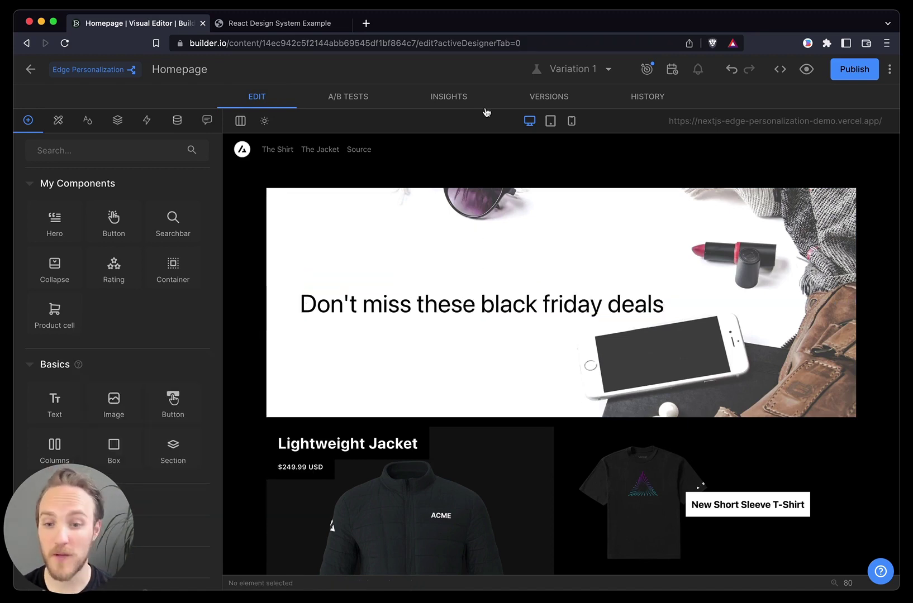
pyautogui.click(856, 67)
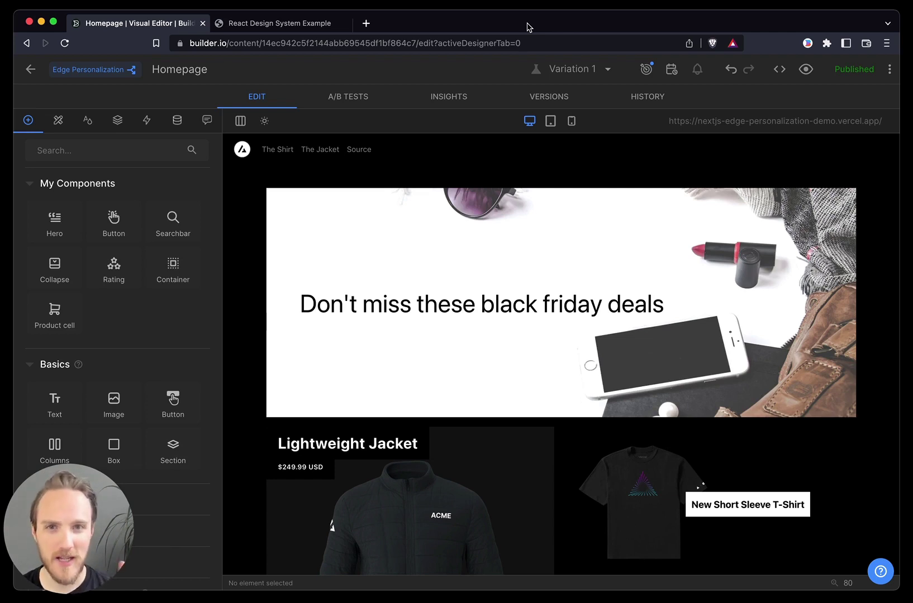
# Duplicate the homepage entry via command search to create Homepage 2
pyautogui.press('super+k')
pyautogui.write('duplicate')
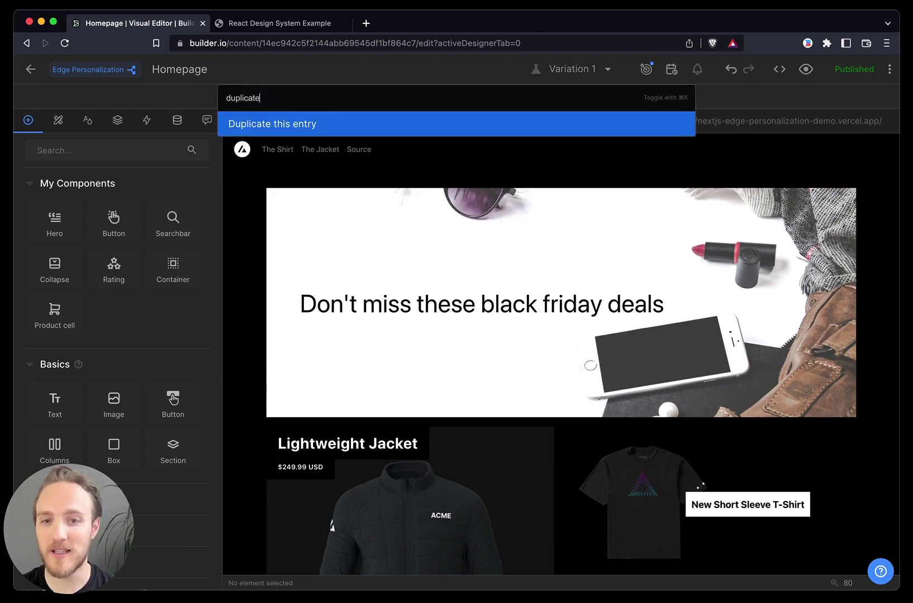
pyautogui.press('Return')
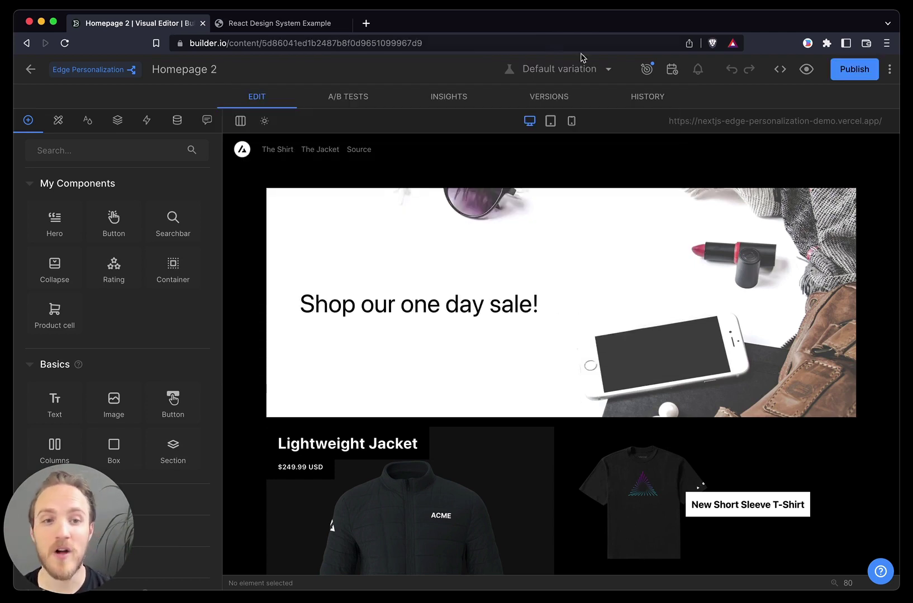
# Add an Audience targeting condition restricting Homepage 2 to jacket-shopper
pyautogui.click(646, 69)
pyautogui.click(495, 190)
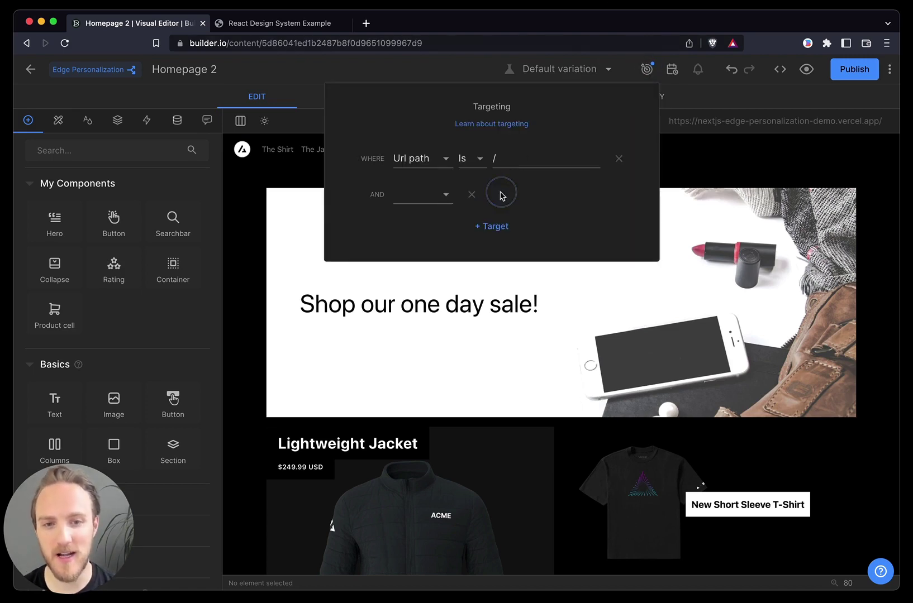
pyautogui.click(423, 196)
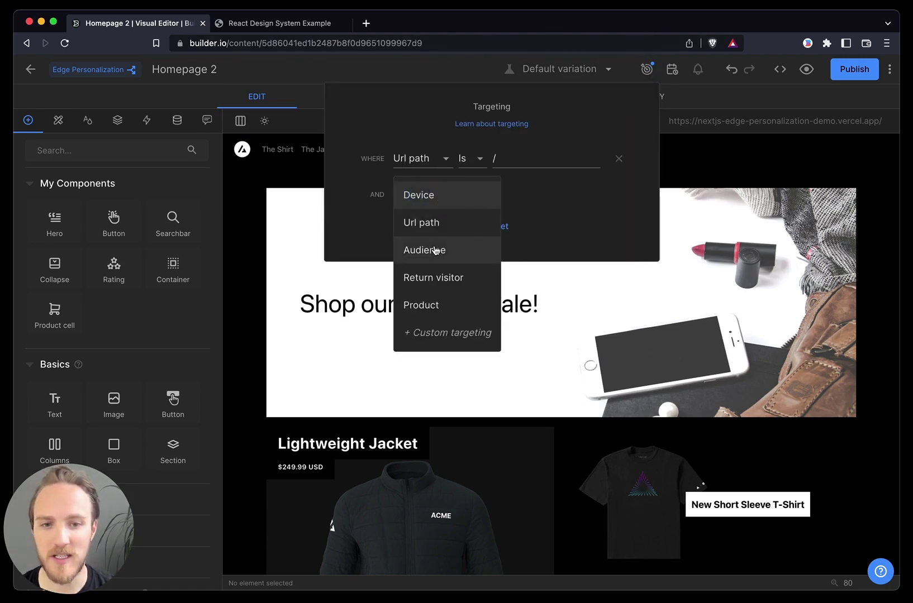
pyautogui.click(434, 250)
pyautogui.click(522, 194)
pyautogui.click(546, 249)
pyautogui.click(706, 582)
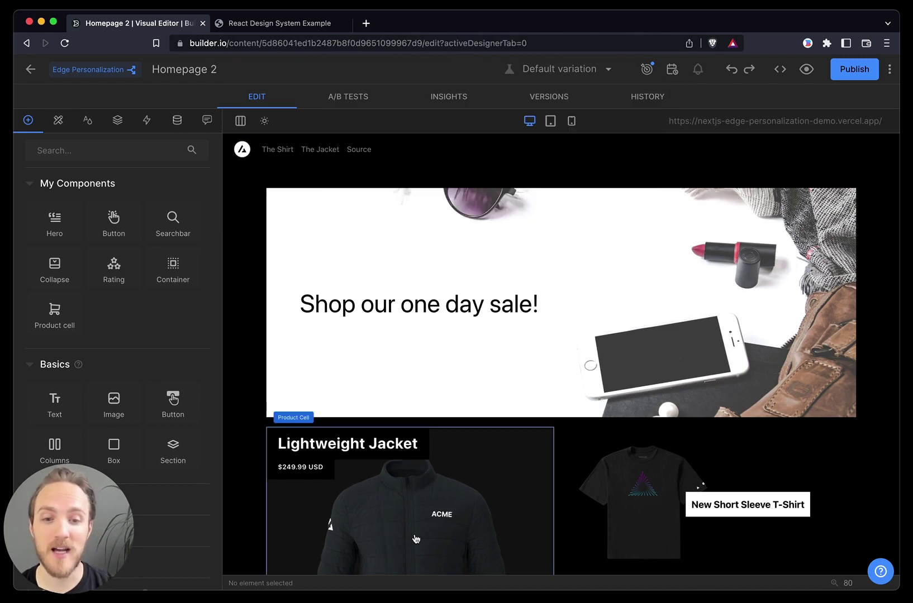
# Move the jacket card full-width under the banner, shorten the banner to about 249px, and publish
pyautogui.moveTo(413, 534); pyautogui.dragTo(596, 388)
pyautogui.click(706, 341)
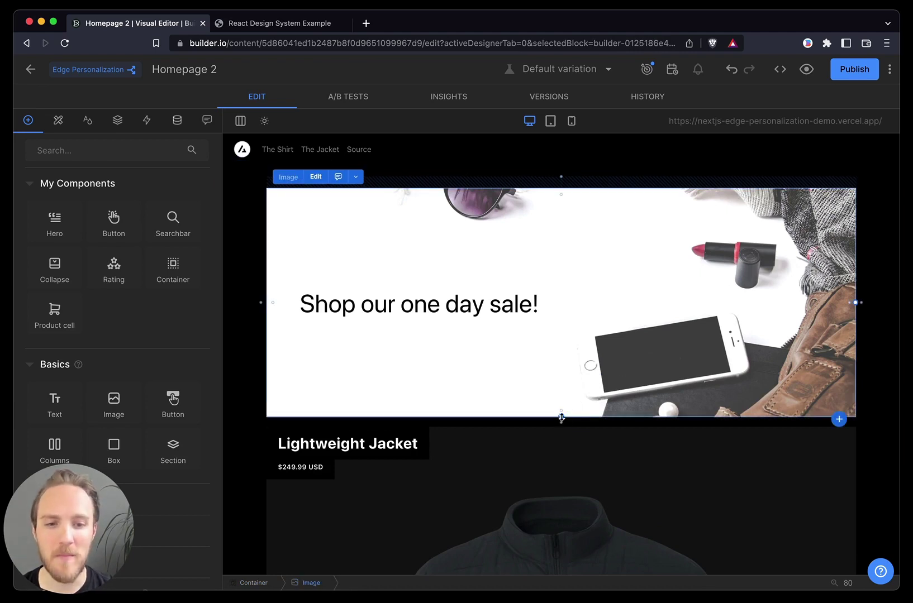
pyautogui.moveTo(561, 394); pyautogui.dragTo(562, 281)
pyautogui.click(890, 338)
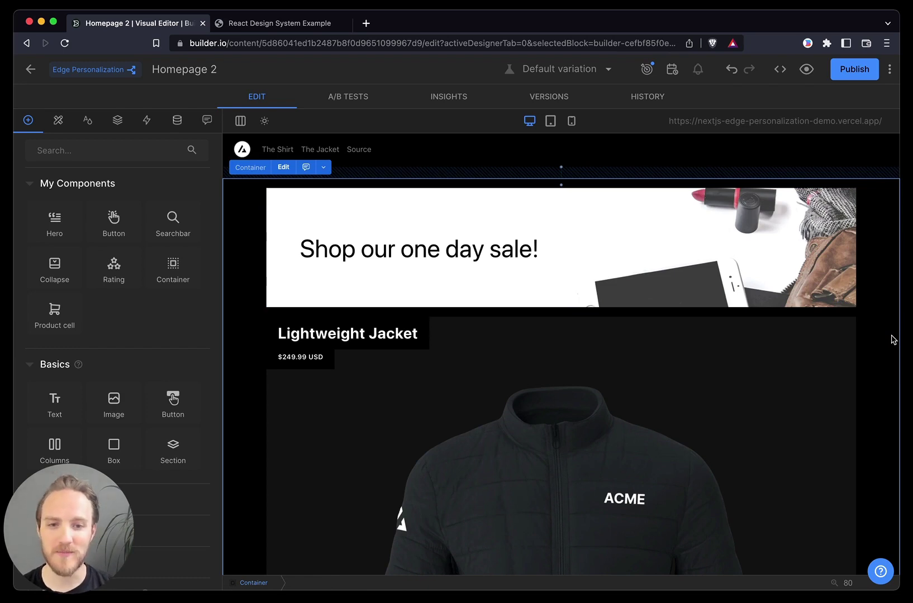
pyautogui.click(857, 72)
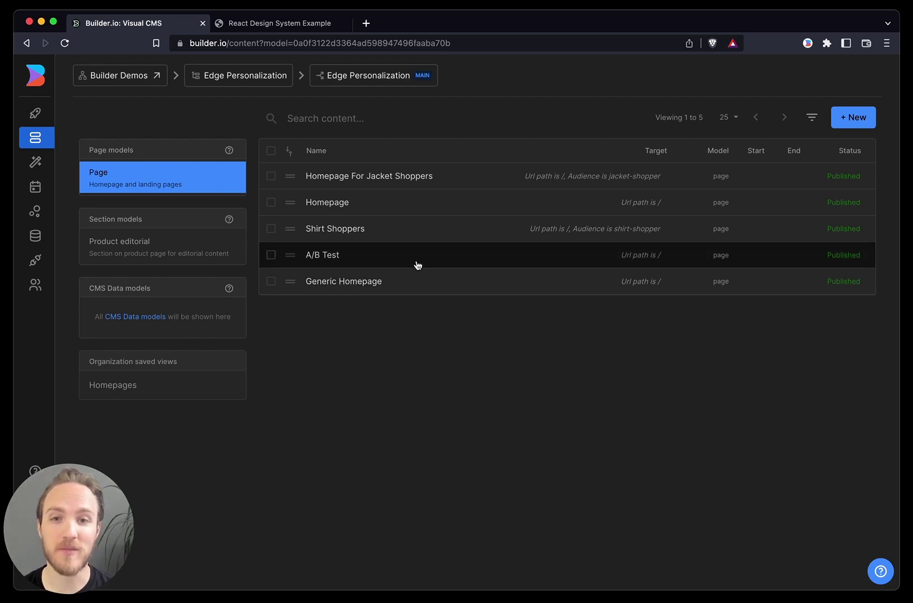
# Open the A/B Test row from the Edge Personalization list in the visual editor
pyautogui.click(417, 264)
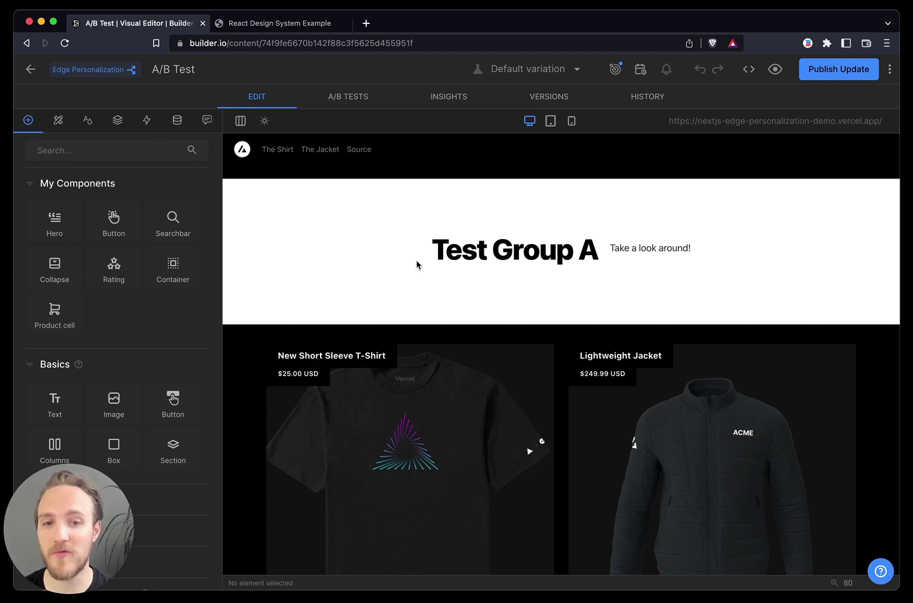
# Review the A/B Test Insights: 26 impressions, 34 clicks, Variation 1 28.57% vs Default 20%
pyautogui.click(452, 97)
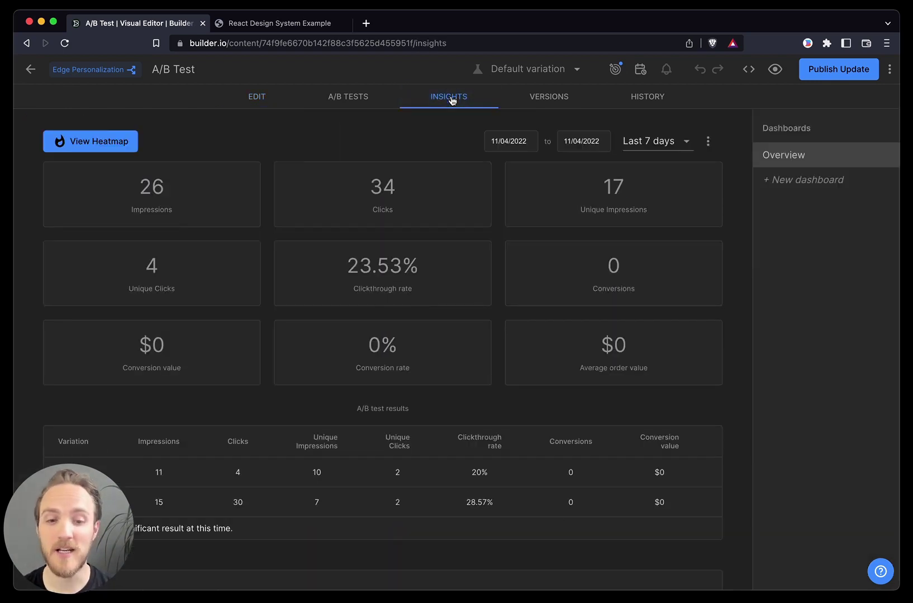
pyautogui.scroll(-3, 490, 391)
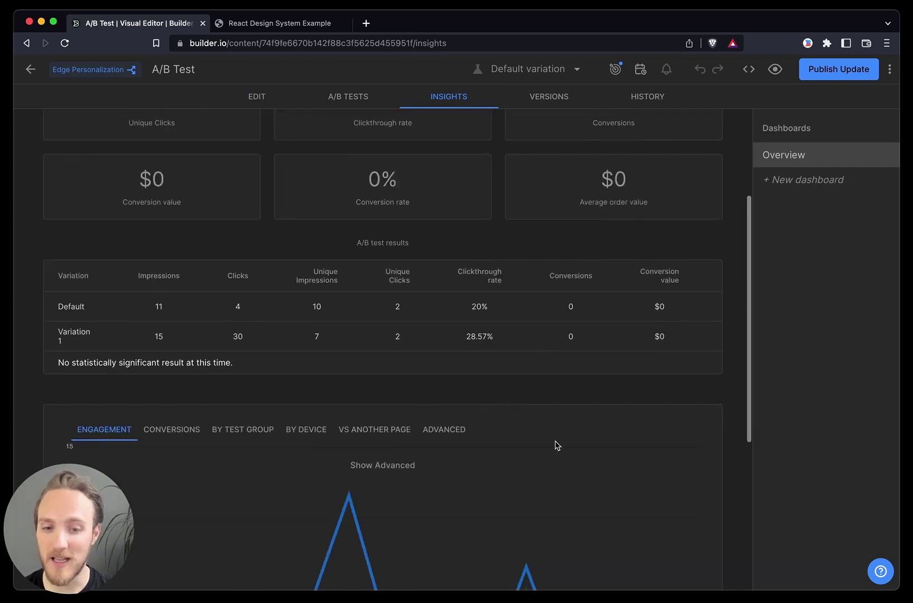
pyautogui.scroll(-5, 570, 469)
pyautogui.scroll(7, 432, 481)
pyautogui.scroll(-2, 447, 487)
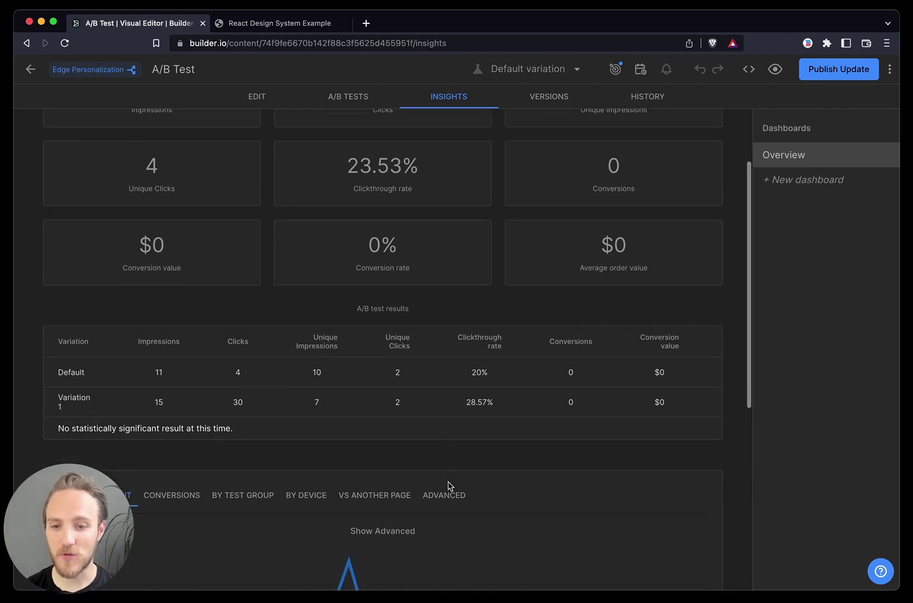
pyautogui.scroll(4, 490, 479)
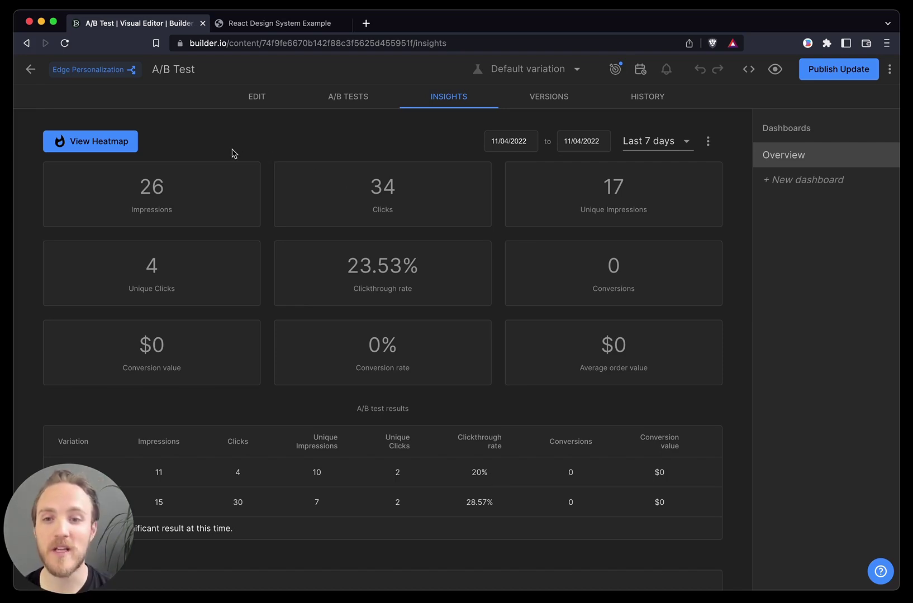
# Overlay the click heatmap and inspect the hotspot stats on the product cards and hero
pyautogui.click(112, 142)
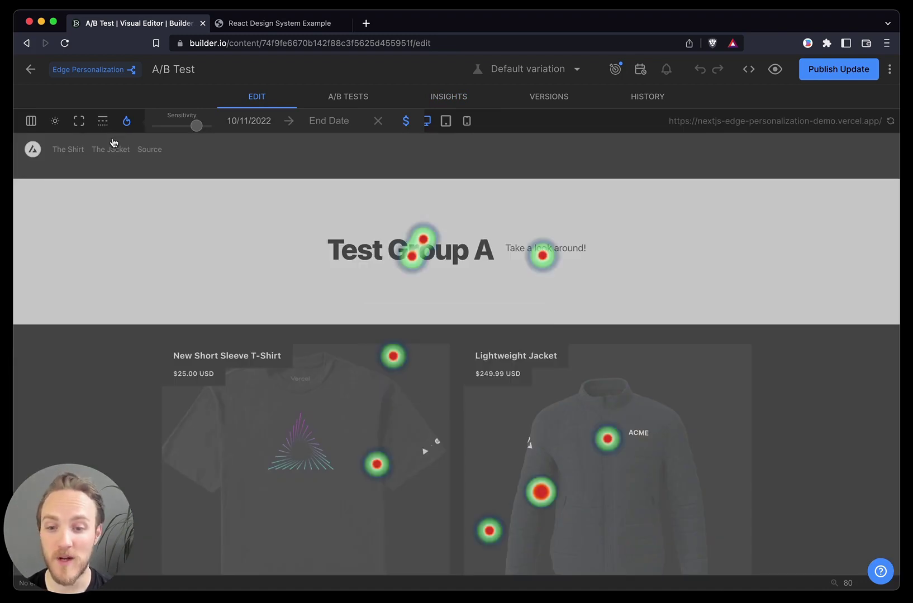
pyautogui.moveTo(396, 418)
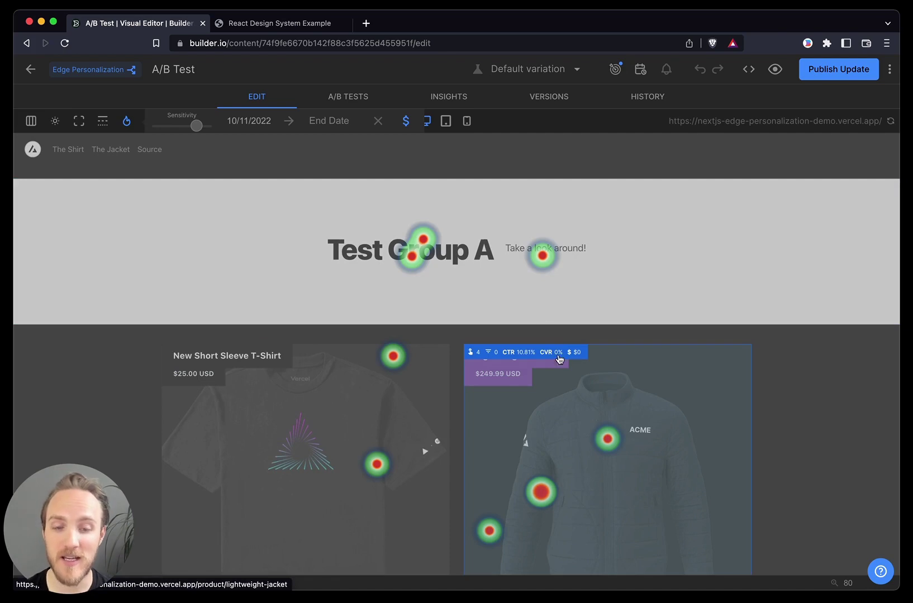
pyautogui.moveTo(523, 278)
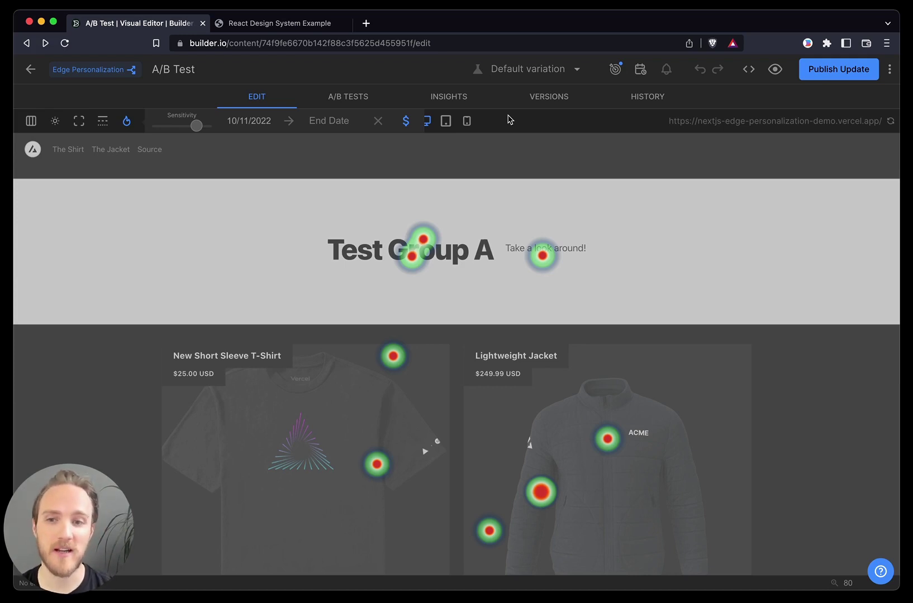
pyautogui.click(31, 69)
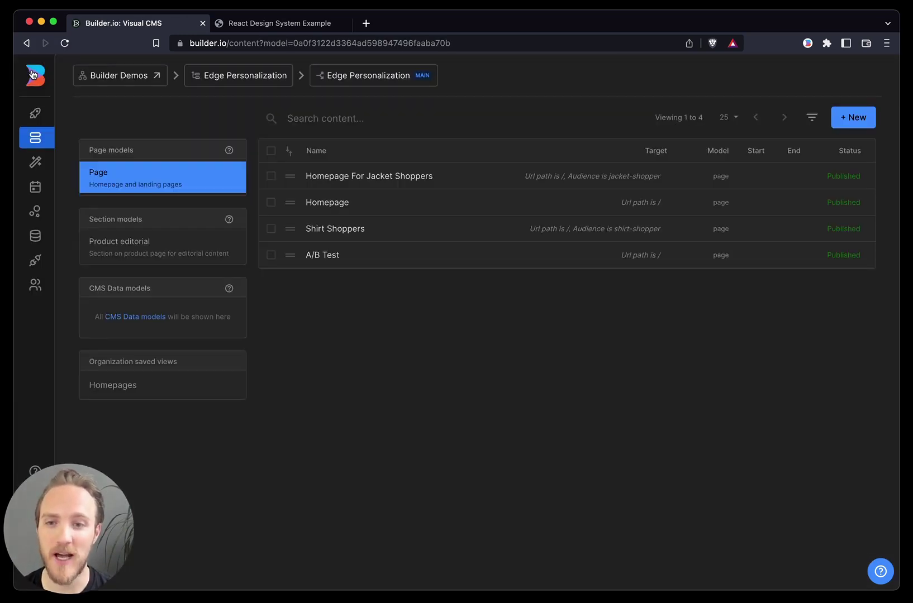
pyautogui.click(33, 75)
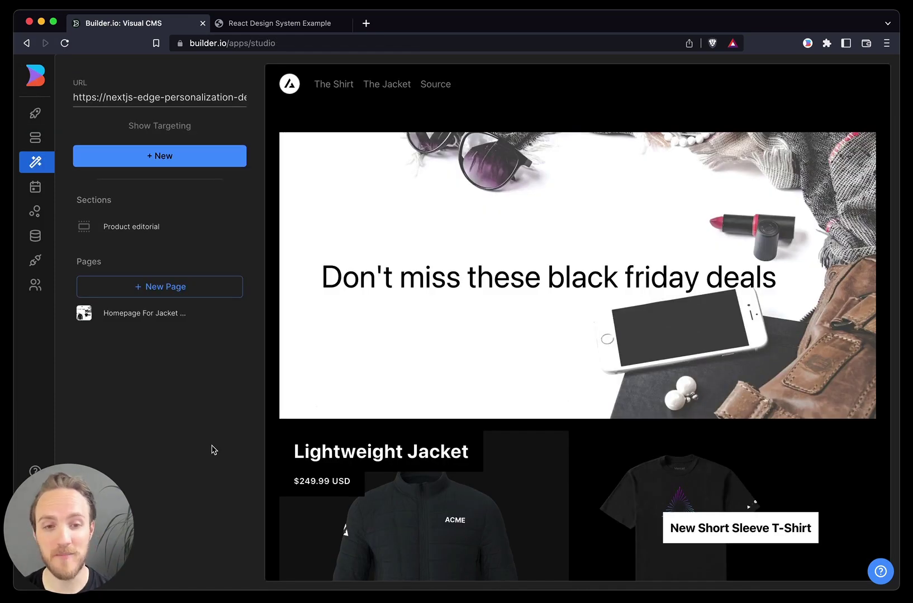
pyautogui.click(157, 128)
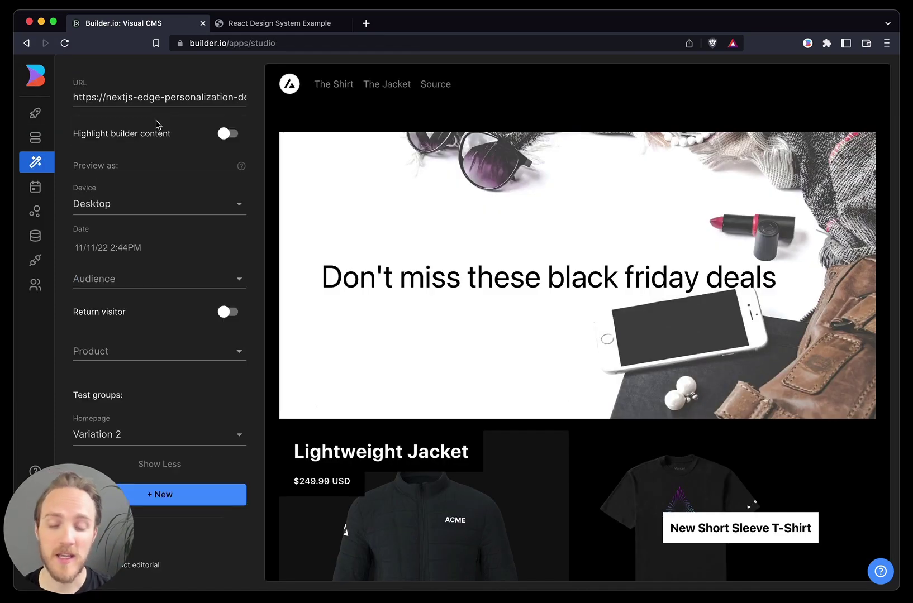
pyautogui.click(161, 286)
pyautogui.click(129, 307)
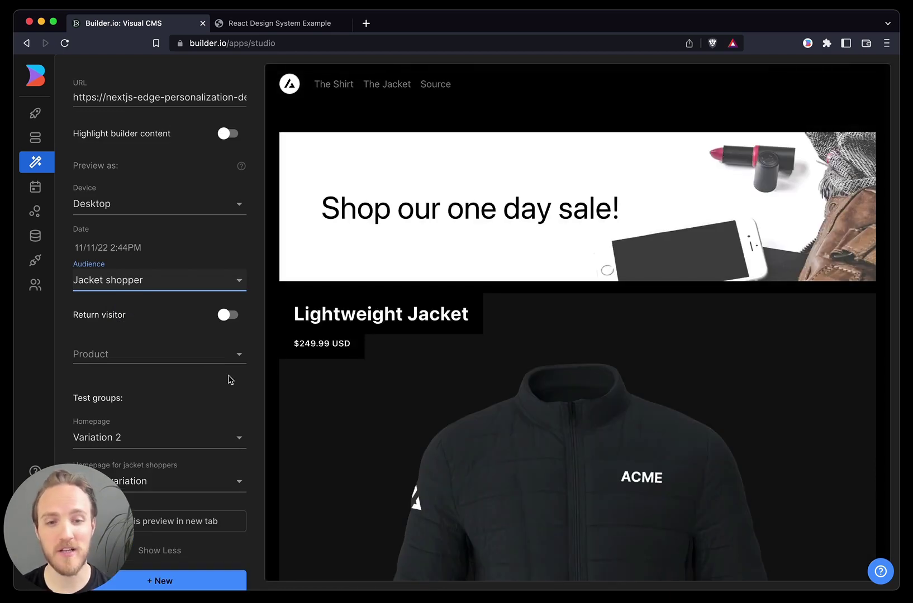
pyautogui.scroll(-3, 230, 380)
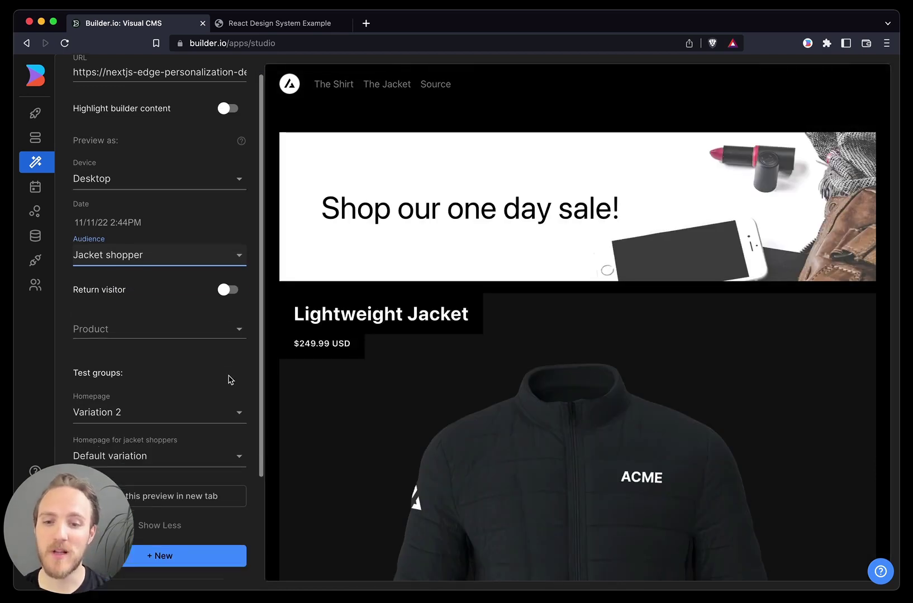
pyautogui.scroll(3, 212, 446)
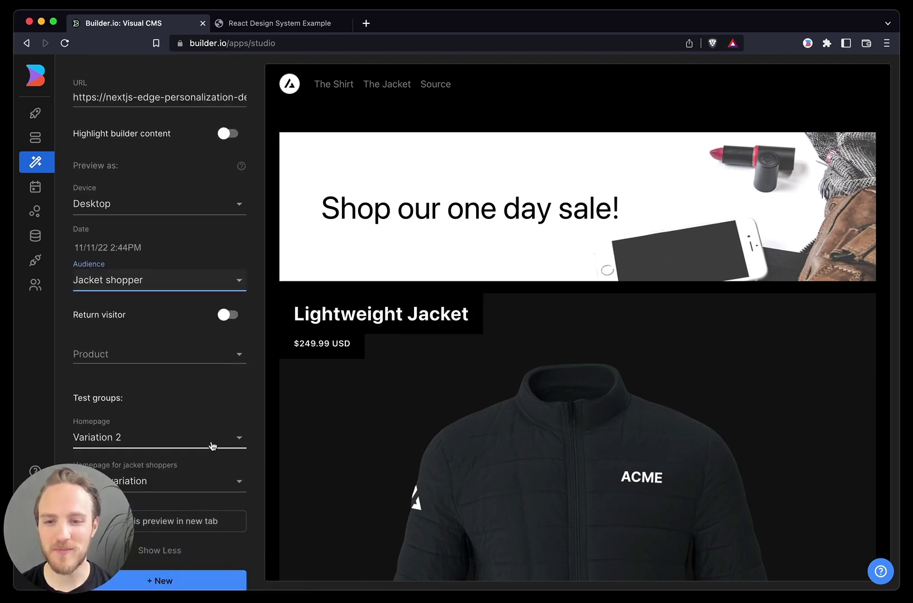
pyautogui.click(228, 134)
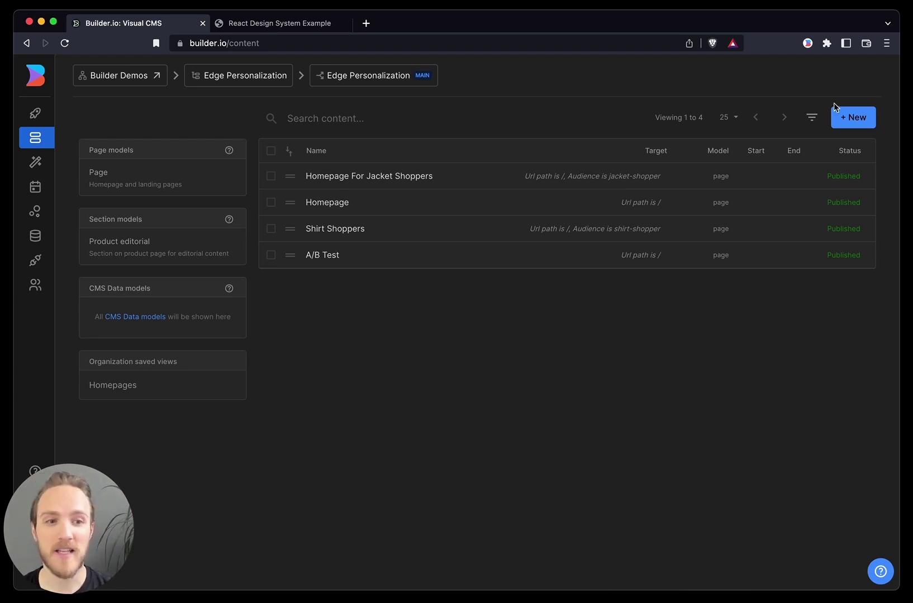
# Create a Product editorial entry and add a Container, Hero and Lightweight Jacket product cell below the shirt
pyautogui.click(850, 117)
pyautogui.click(719, 177)
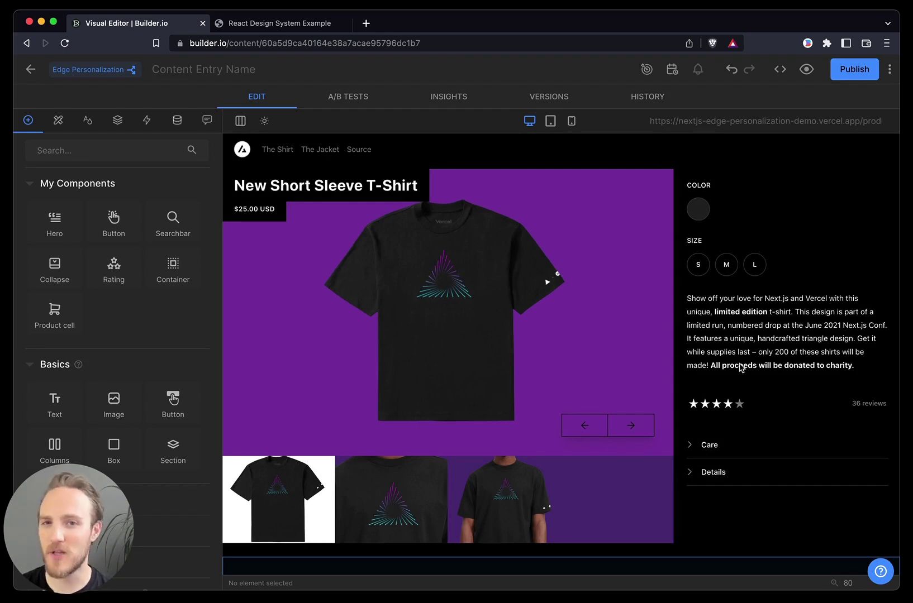
pyautogui.scroll(-4, 740, 368)
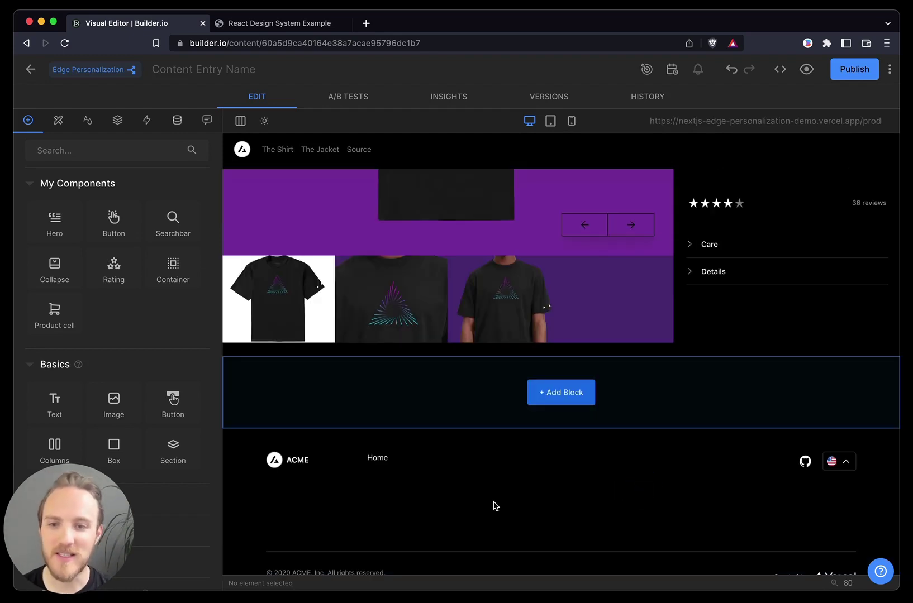
pyautogui.moveTo(180, 271); pyautogui.dragTo(456, 400)
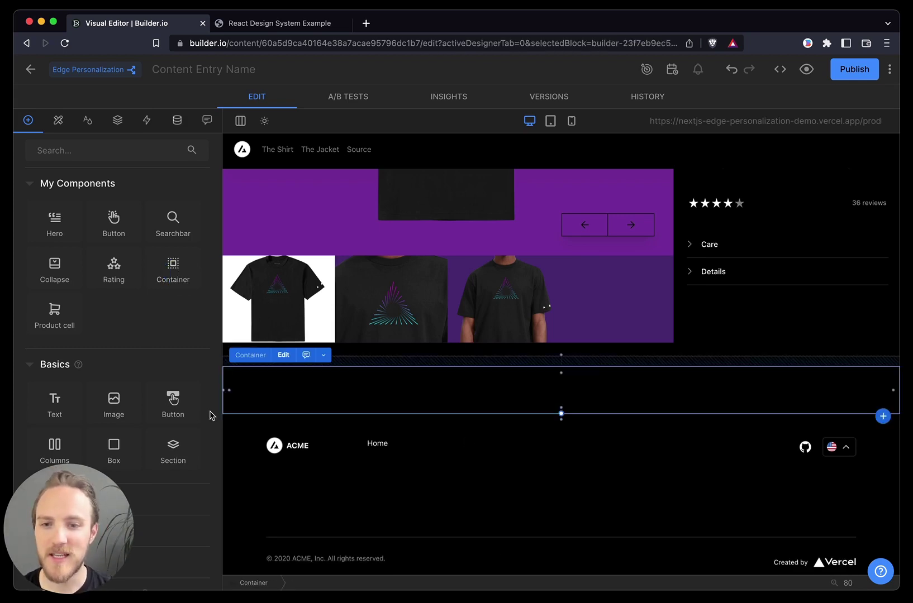
pyautogui.moveTo(48, 235); pyautogui.dragTo(466, 383)
pyautogui.moveTo(60, 336); pyautogui.dragTo(475, 401)
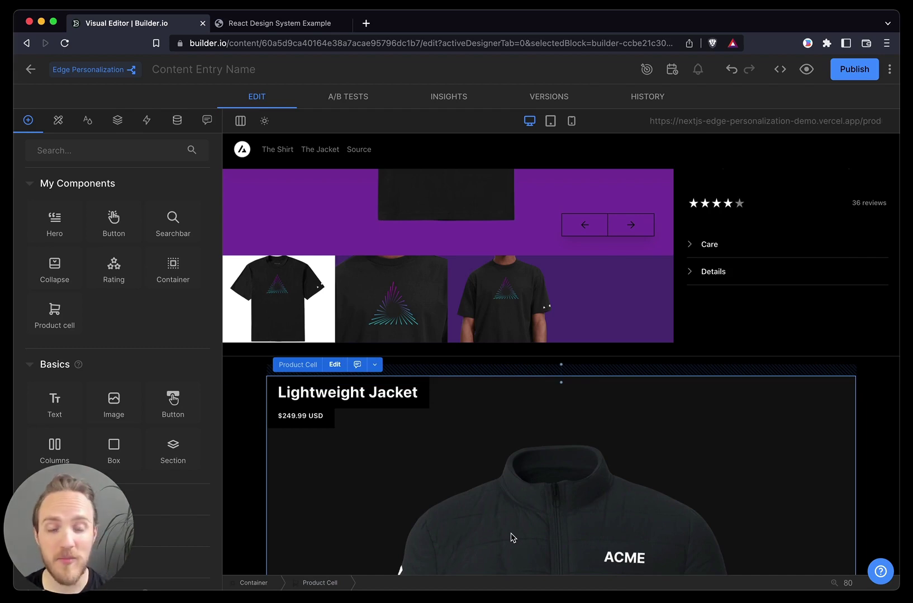
# Target the section to the product new-short-sleeve-t-shirt
pyautogui.click(646, 69)
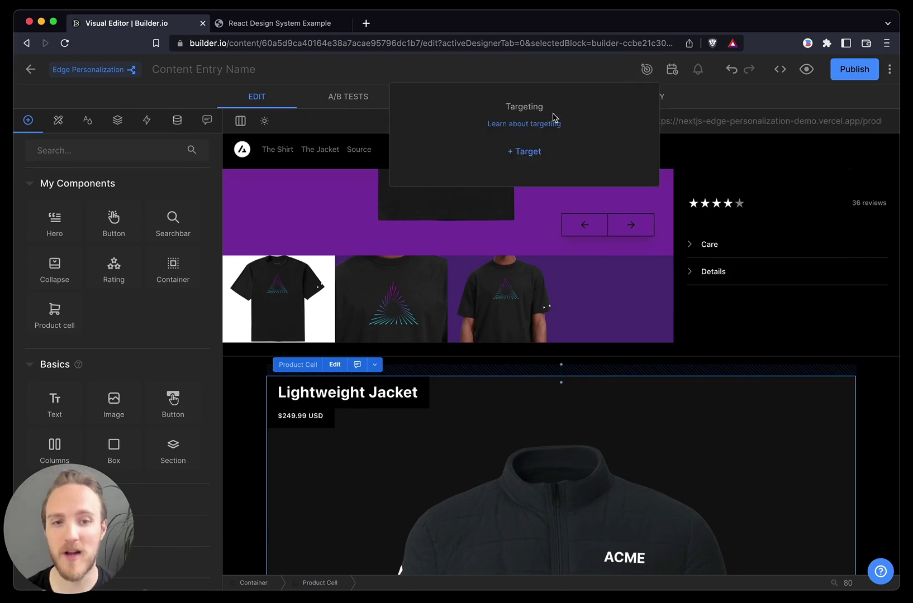
pyautogui.click(528, 151)
pyautogui.click(467, 159)
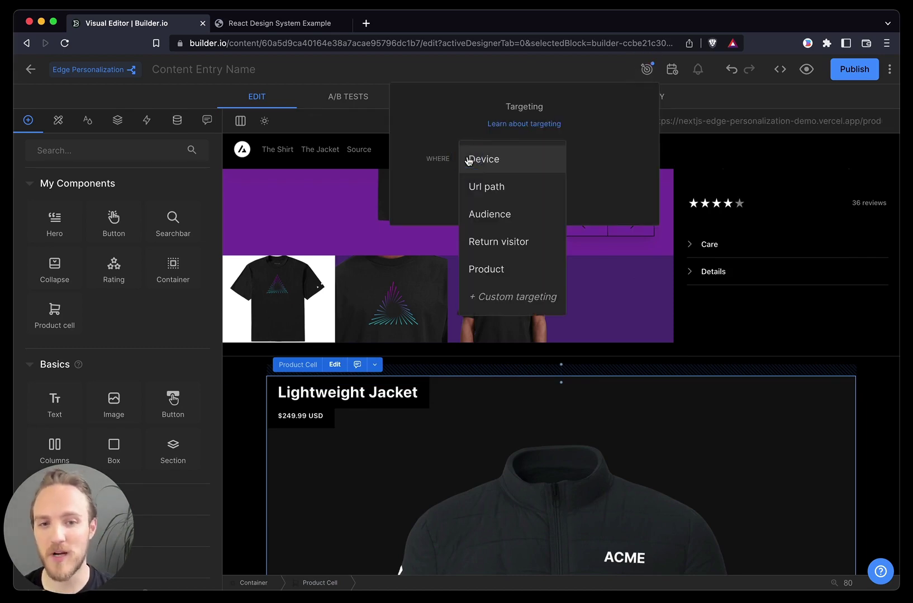
pyautogui.click(506, 267)
pyautogui.click(569, 158)
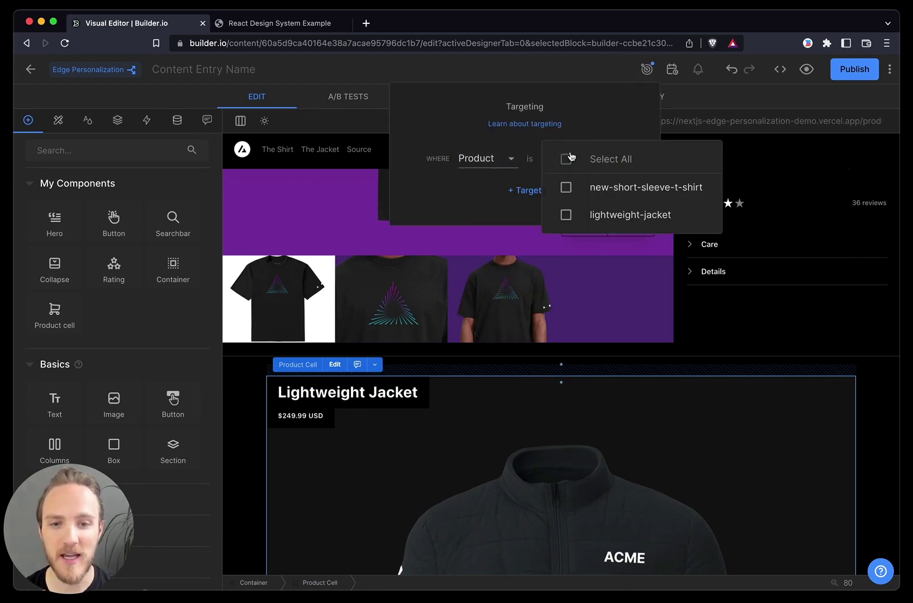
pyautogui.click(633, 189)
pyautogui.click(768, 316)
pyautogui.click(774, 319)
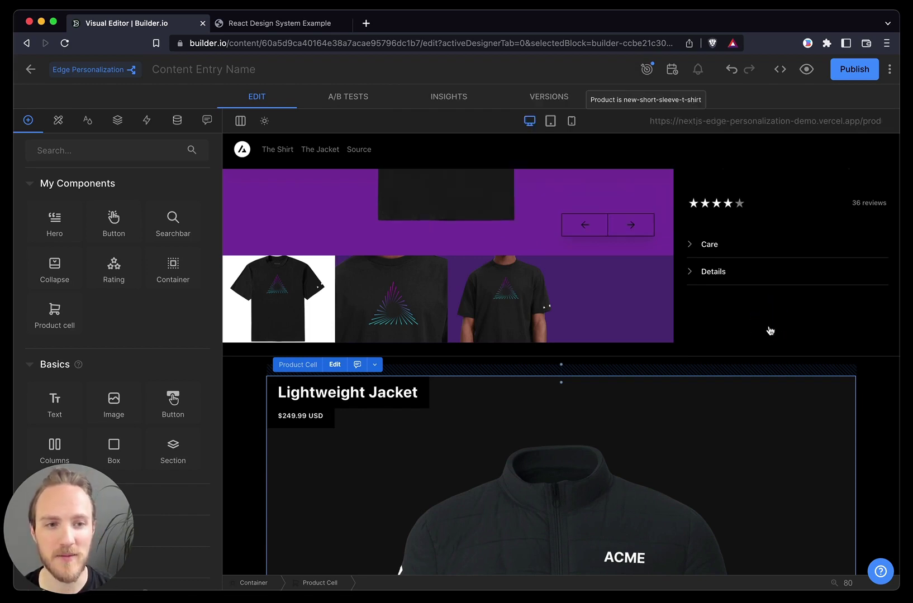
# Name the entry 'Shirt Editorial' and publish it
pyautogui.scroll(-2, 324, 256)
pyautogui.click(190, 68)
pyautogui.write('Shirt Editorial')
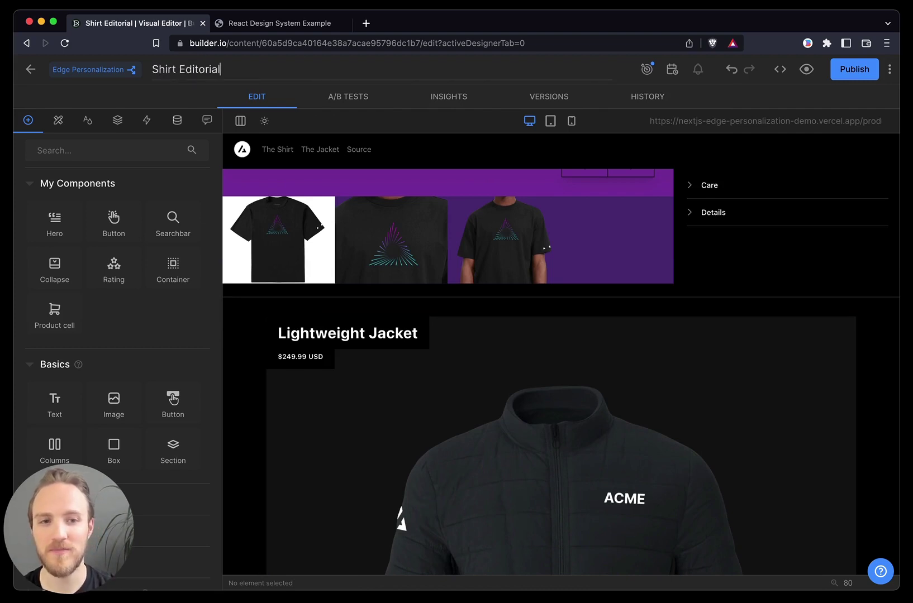
pyautogui.click(855, 70)
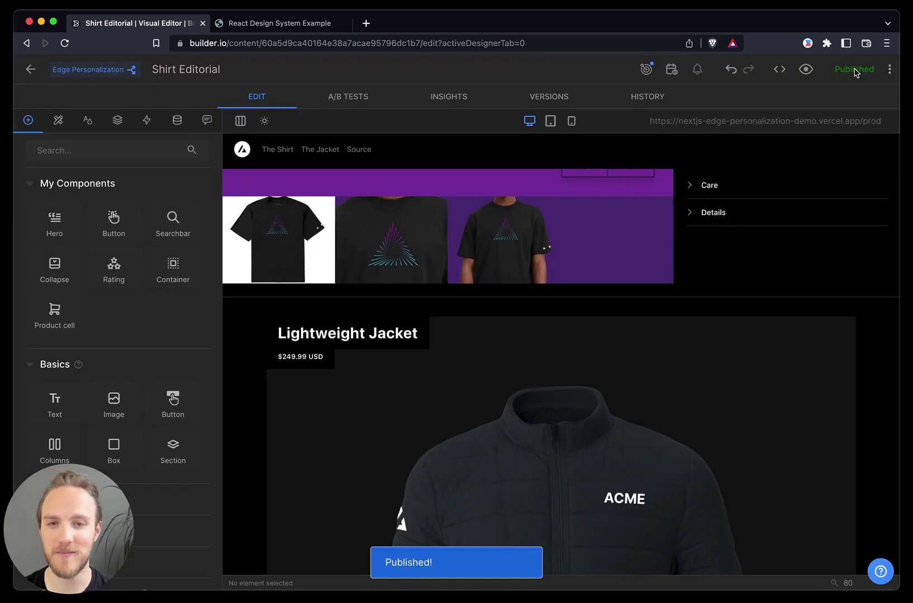